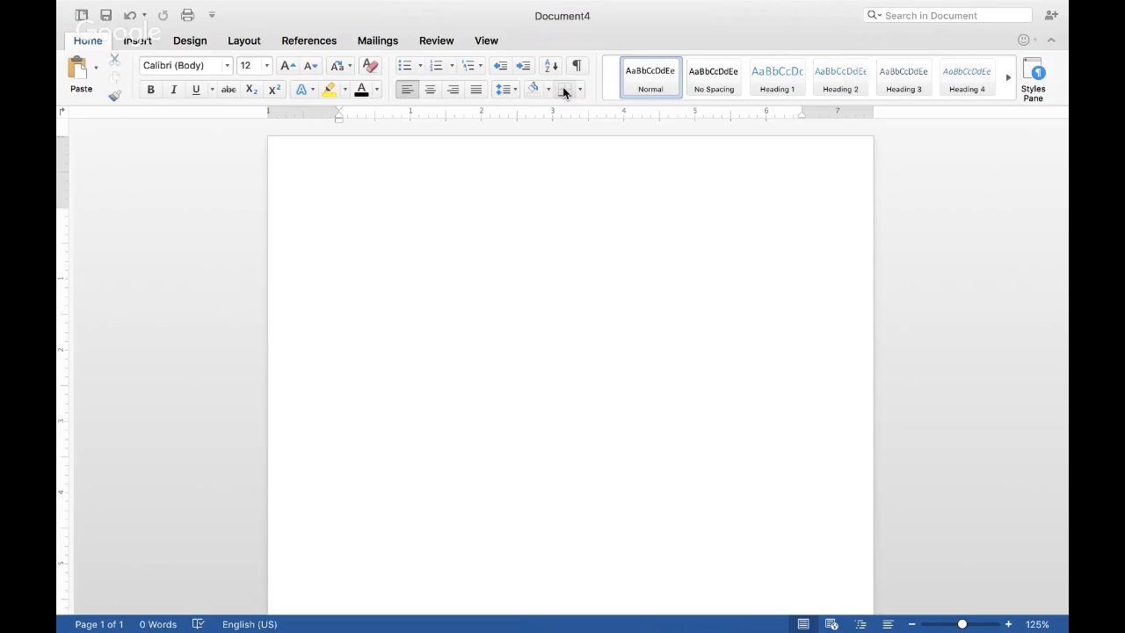
Step: Switch the blank document to Outline view
click(485, 40)
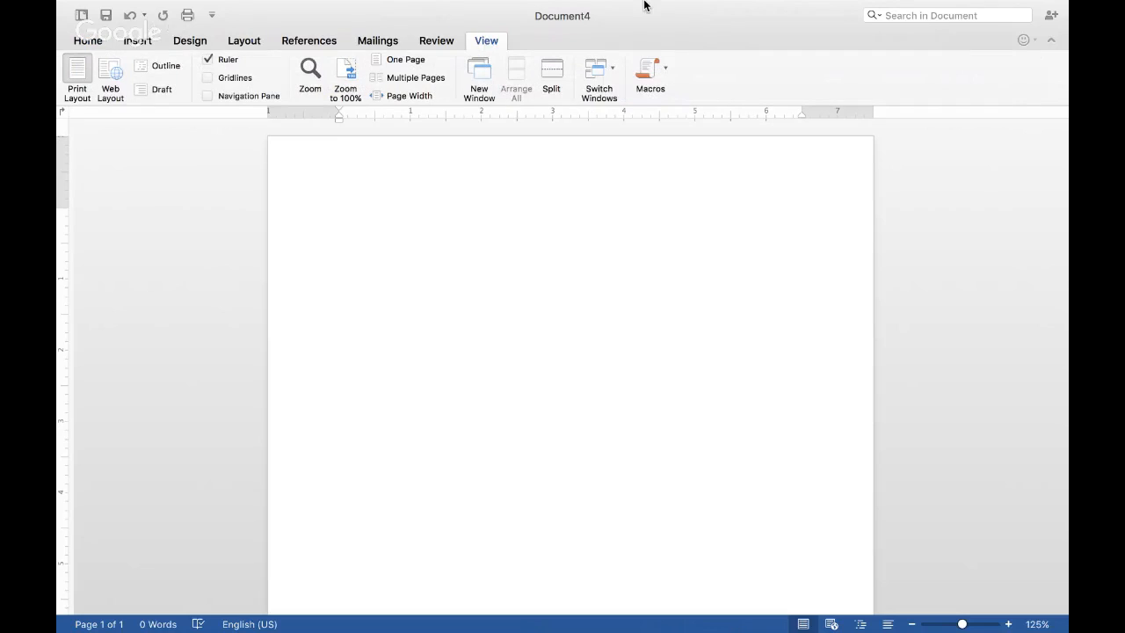
mouse_move(642, 3)
click(171, 72)
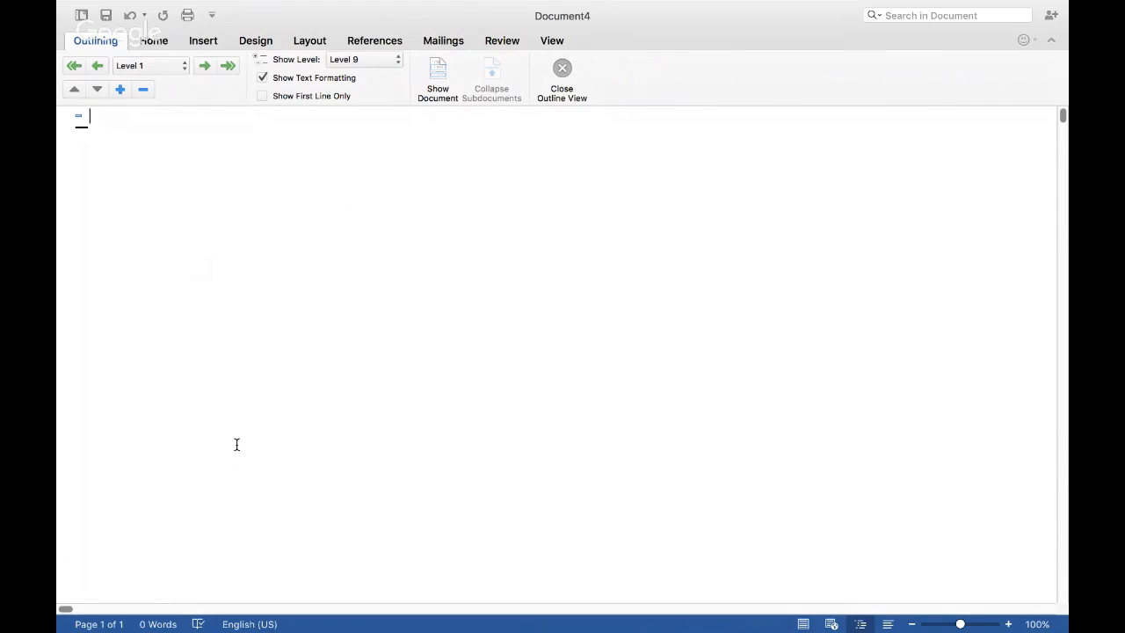
Step: Enter the Level 1 headings "Introduction" and "Historic Example" in the outline
text(Intr)
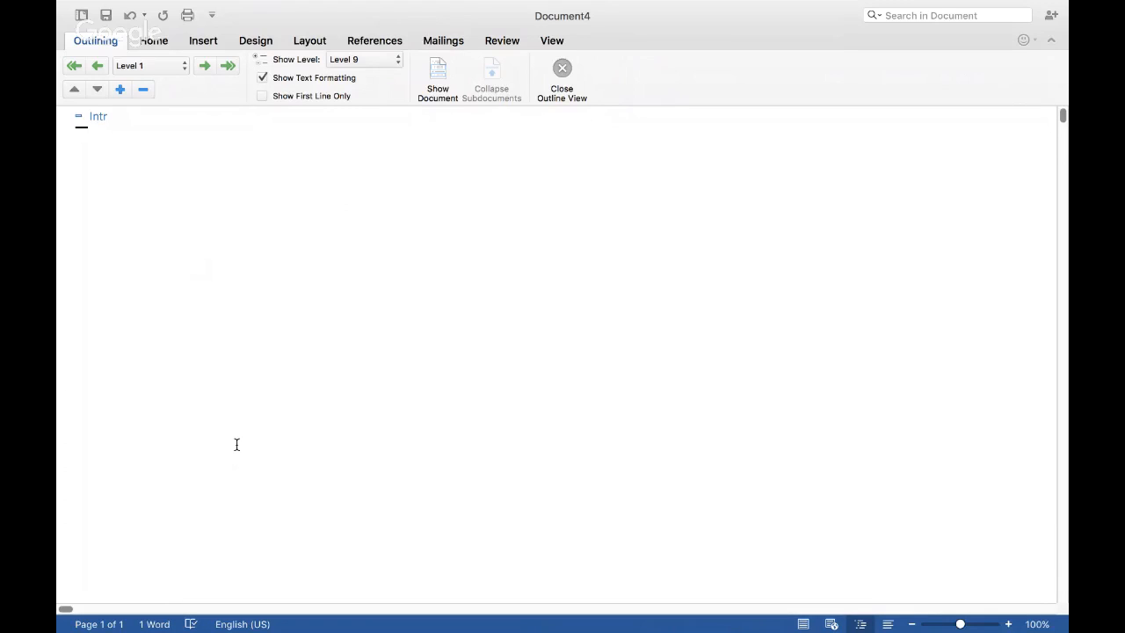
text(oduction)
key(Return)
text(Historic Example)
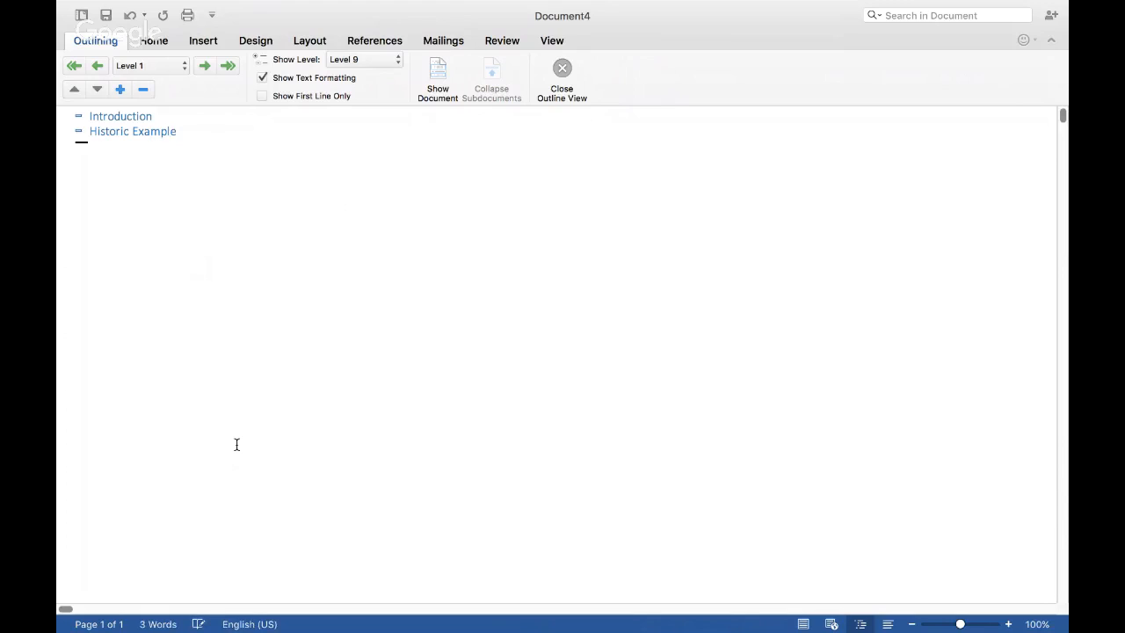
key(Return)
Step: Add the Level 1 heading "Current Examples" and make the preceding heading plural as "Historic Examples"
text(Current Exapl)
key(BackSpace)
key(BackSpace)
text(mple)
text(s)
text(s)
Step: Add the Level 1 heading "Proposal" after Current Examples
click(196, 149)
key(Return)
text(Propsa)
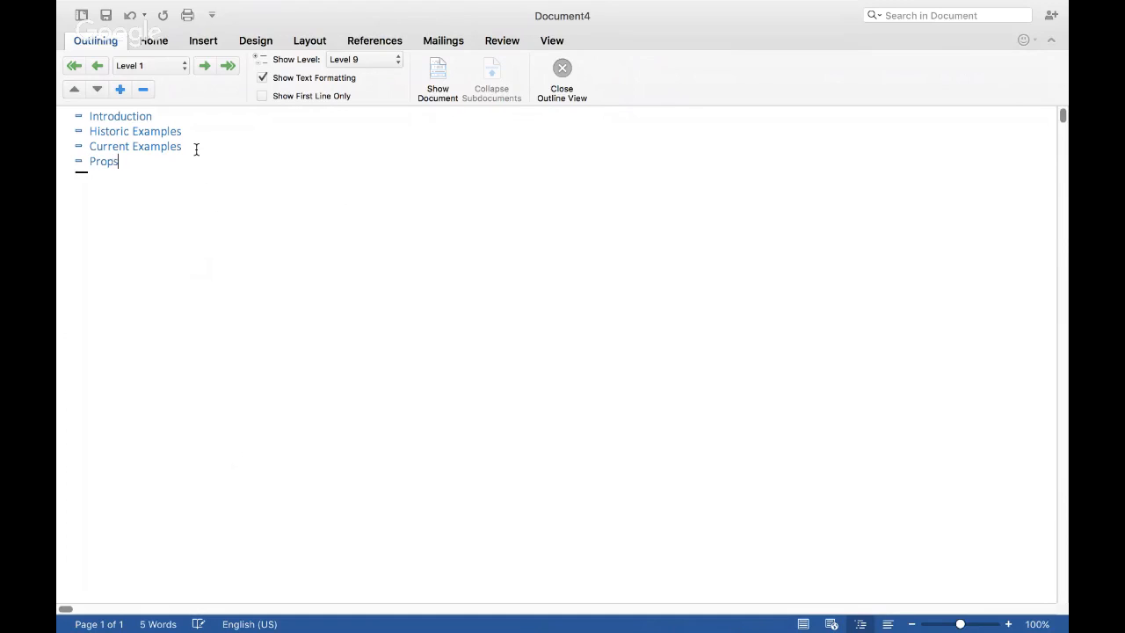
key(BackSpace)
key(BackSpace)
text(osal)
Step: Add the Level 2 subheadings "Rationale of topic" and "Outline" under Introduction
key(Return)
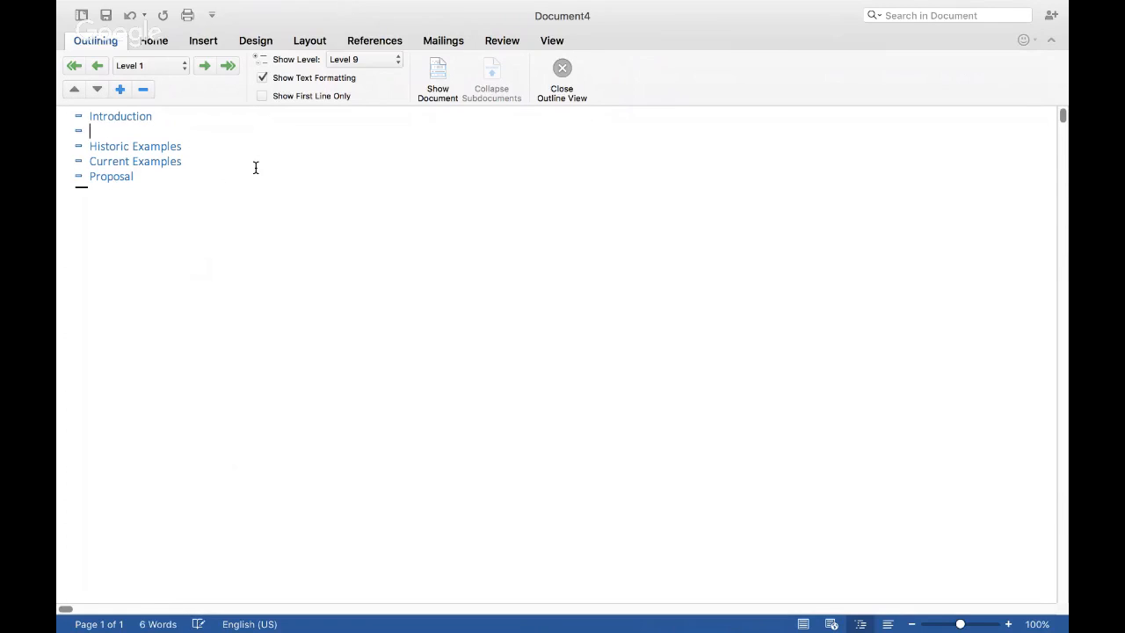
click(184, 66)
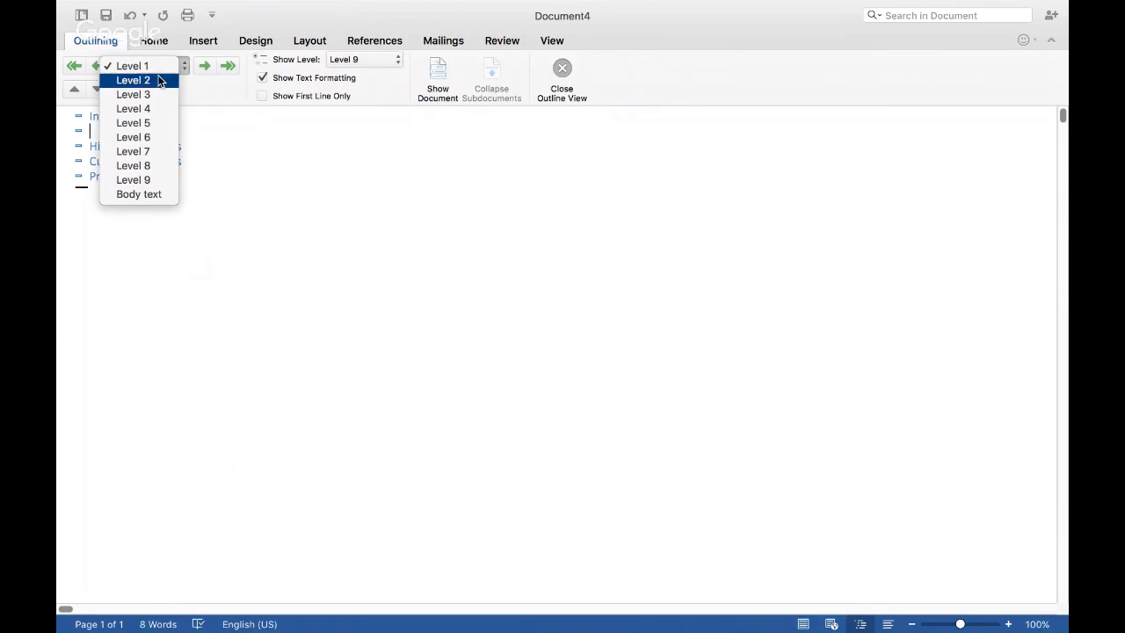
click(146, 66)
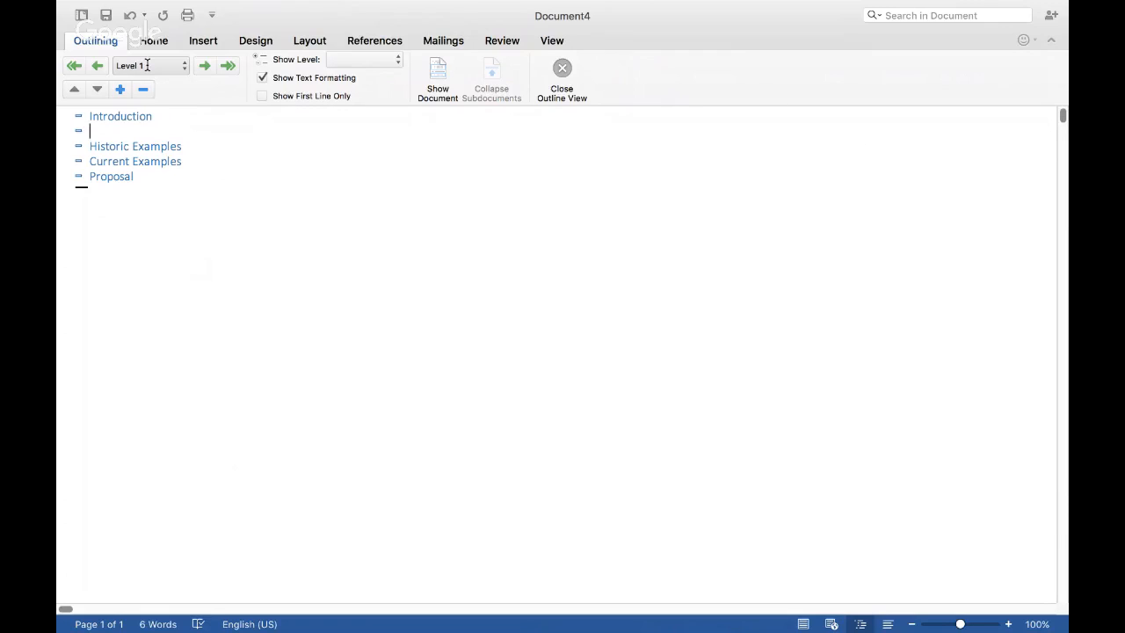
click(202, 66)
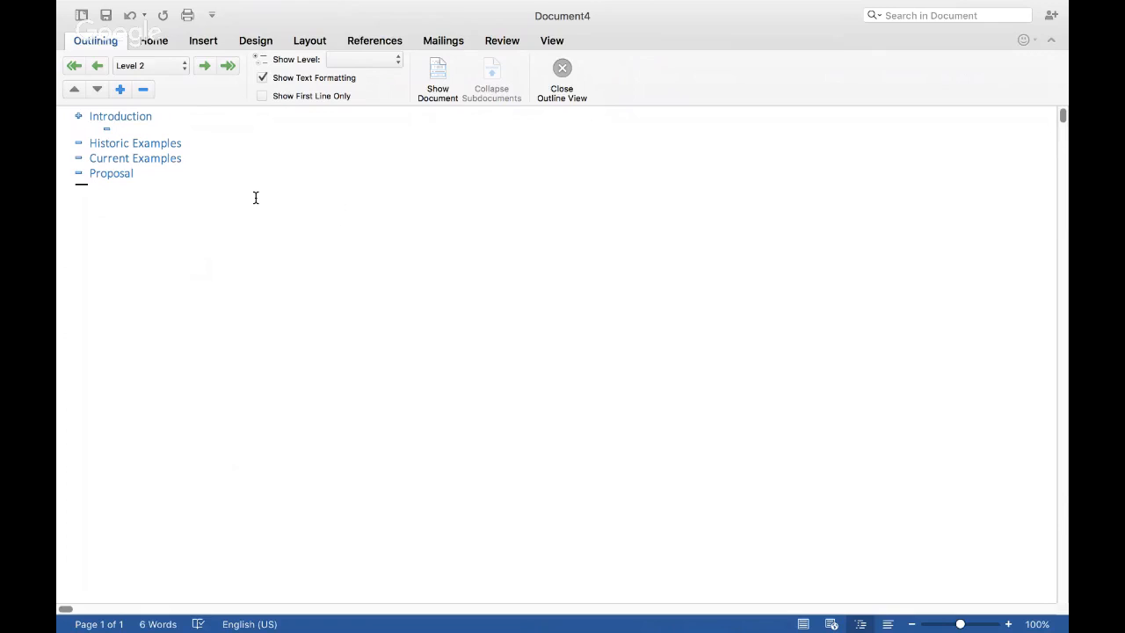
text(Rationale of topic)
key(Return)
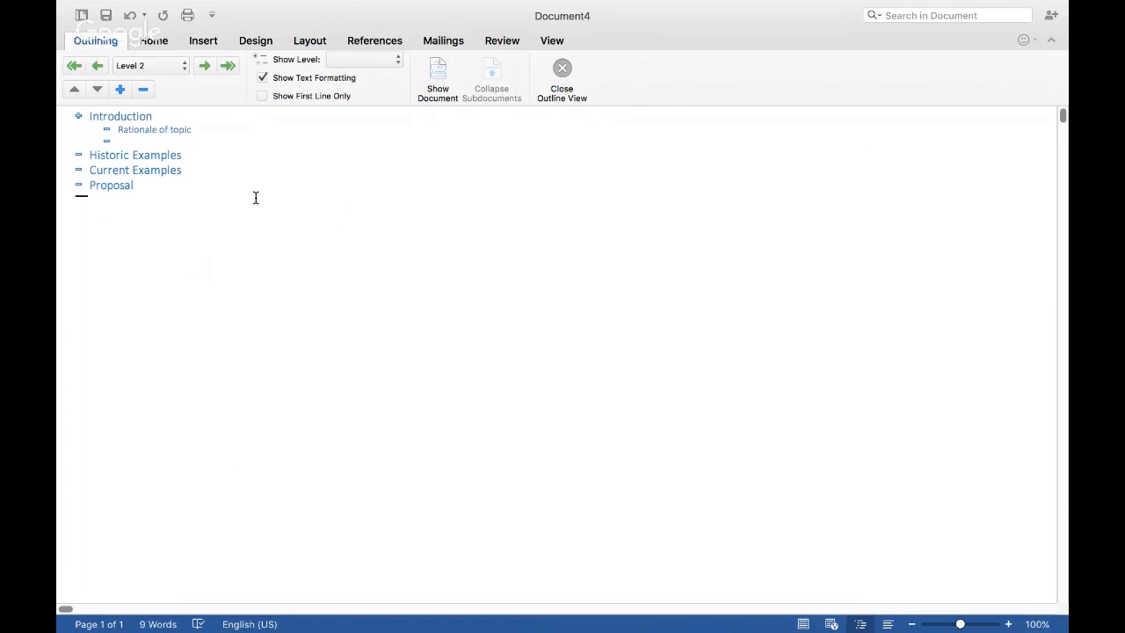
text(Outl)
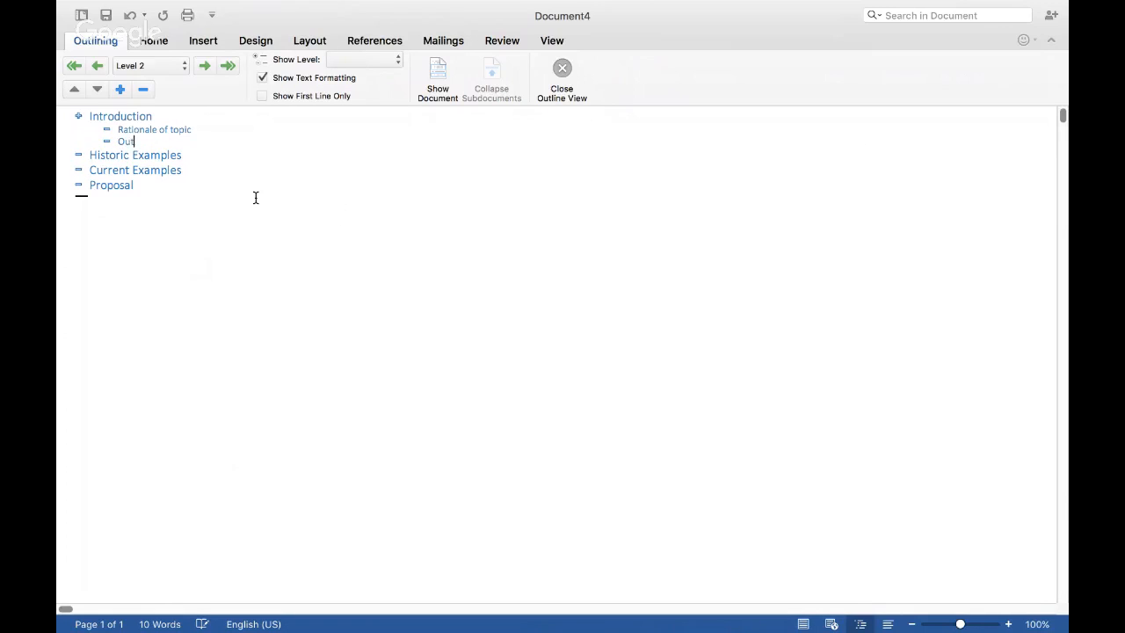
text(ine)
Step: Add the Level 2 subheading "Spoken Language" under Historic Examples
click(192, 159)
key(Return)
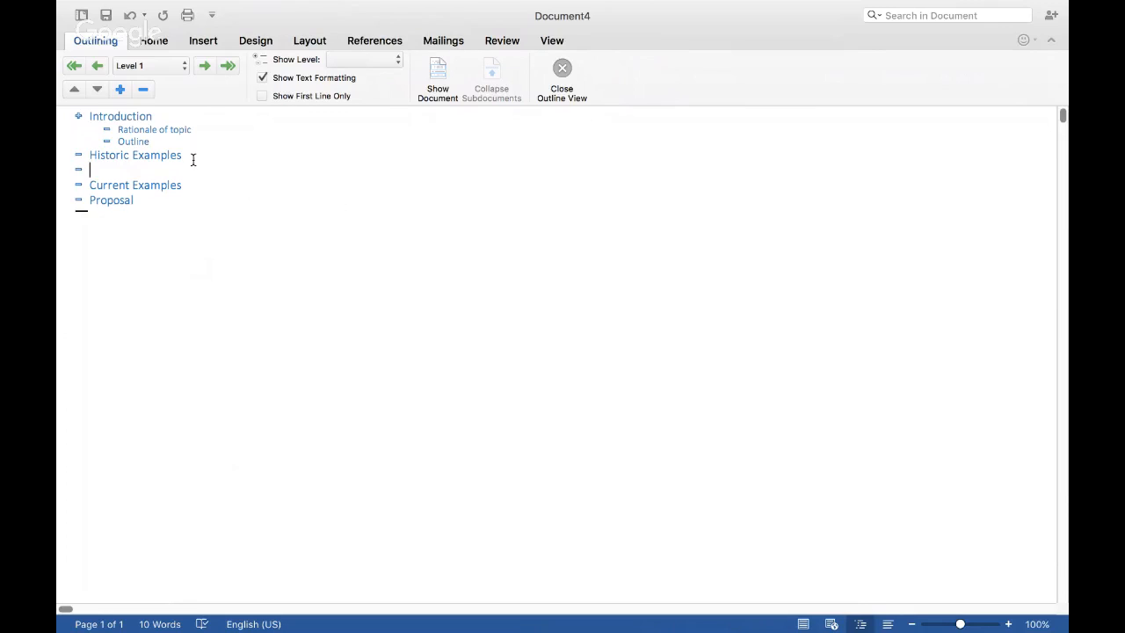
key(Tab)
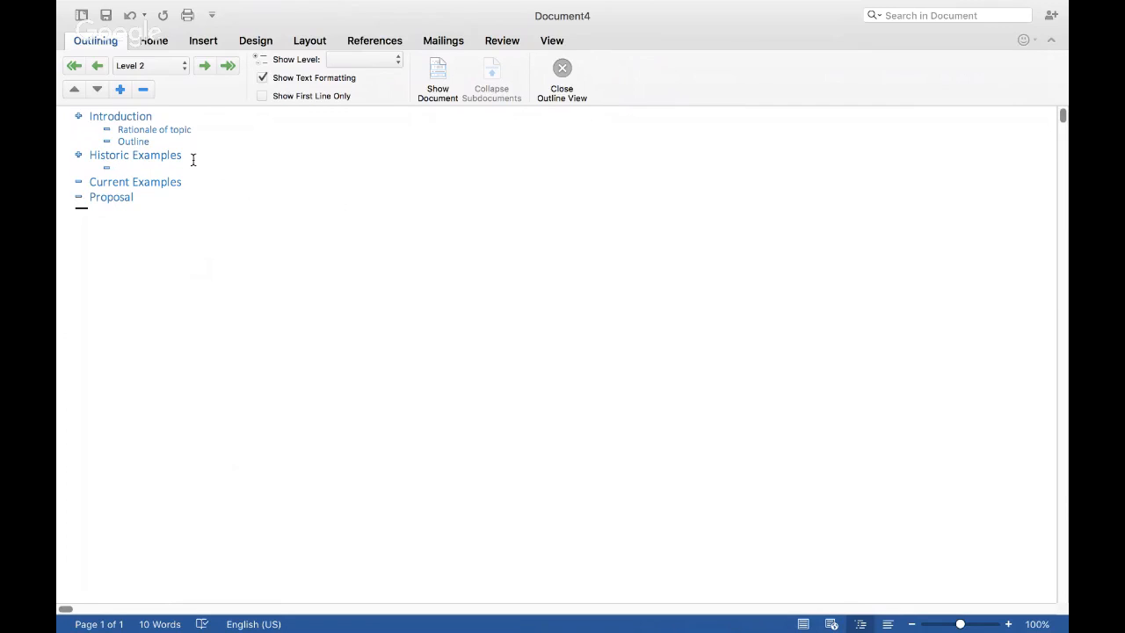
text(Spoken Language)
Step: Add a Level 3 entry with the author's surname and the year (1994) beneath Spoken Language
key(Return)
key(Tab)
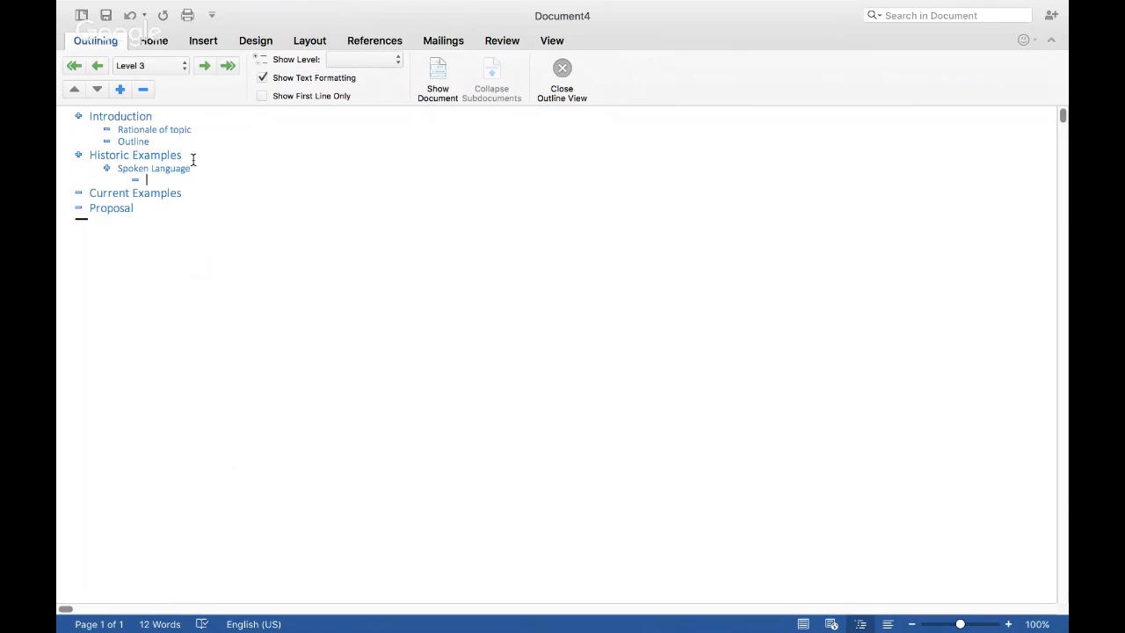
text(Karttunen (1994))
Step: Add the Level 4 entries "Insert quote", in quotation marks, and "Thoughts on the quote" beneath the 1994 citation
key(Return)
key(Tab)
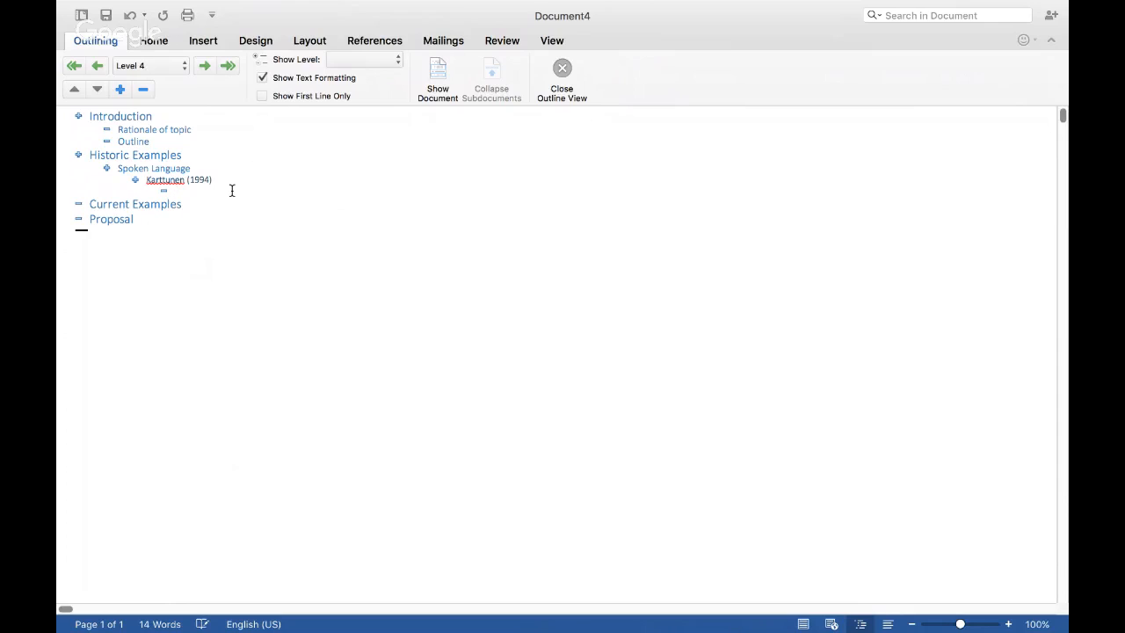
text("Inerste)
key(BackSpace)
key(BackSpace)
key(BackSpace)
key(BackSpace)
key(BackSpace)
text(sert)
text(uote)
key(Return)
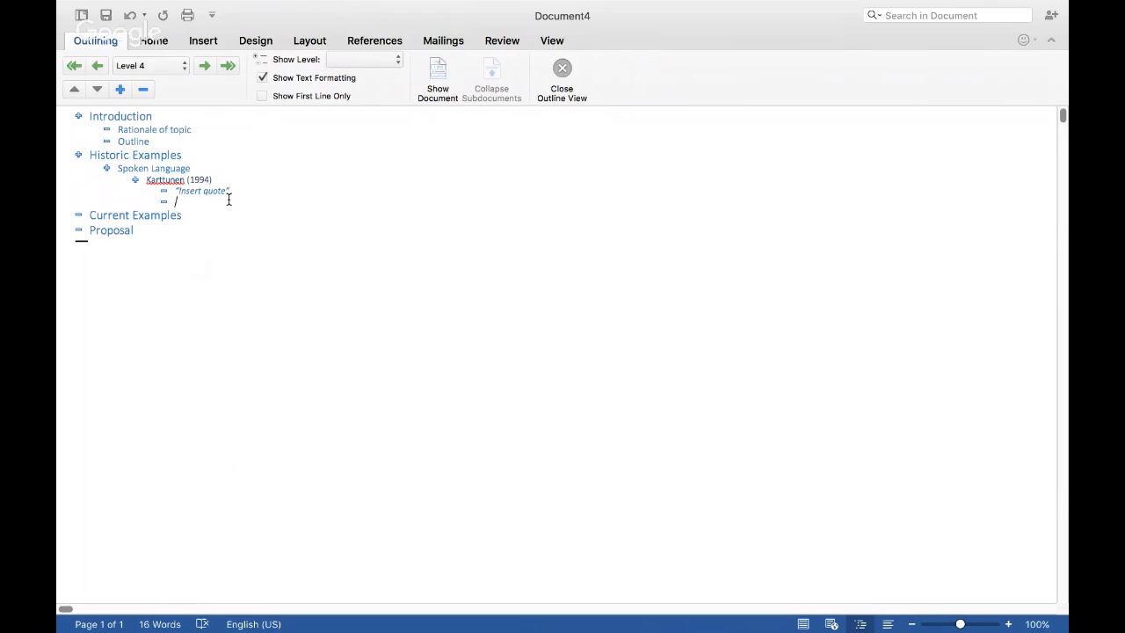
text(Thoughts on the quote)
Step: Add a third Level 4 entry, "How relates", after Thoughts on the quote
key(Return)
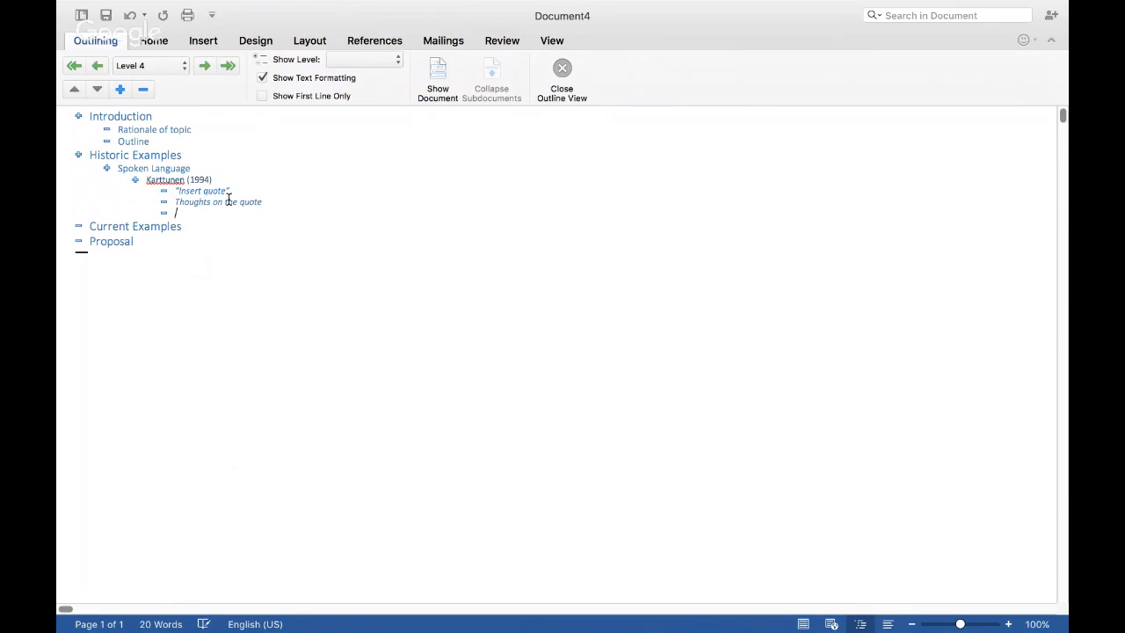
text(How realtes)
key(BackSpace)
key(BackSpace)
key(BackSpace)
key(BackSpace)
key(BackSpace)
text(lateds)
Step: Add the Level 2 subheadings "Signed language" and "Spoken Language" under Current Examples
click(194, 226)
key(Return)
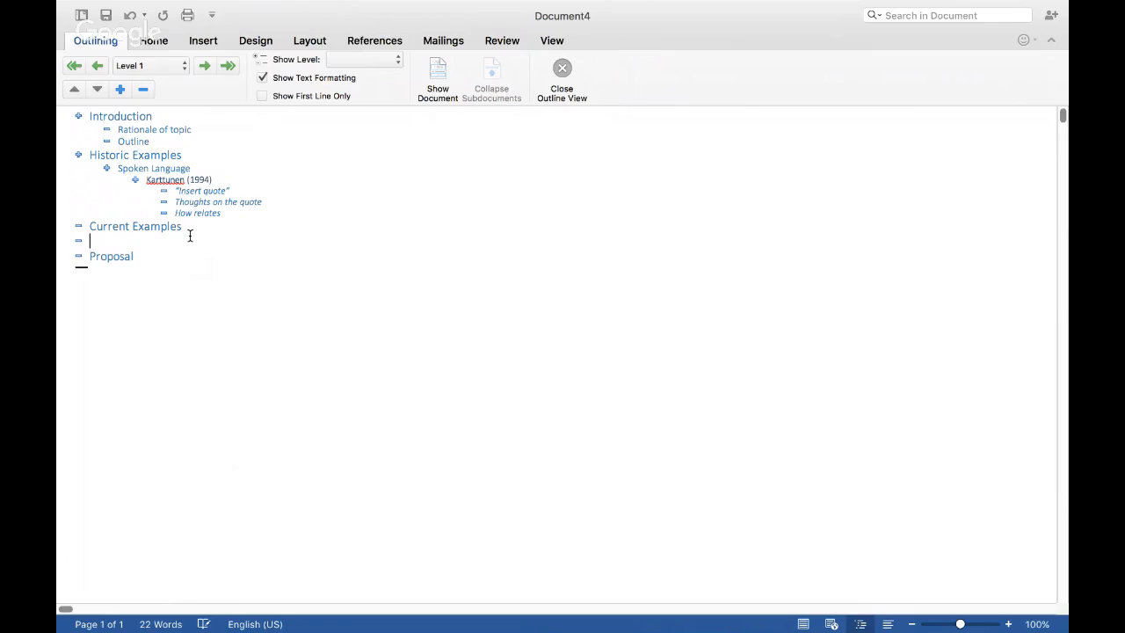
key(Tab)
text(Signed language)
key(Return)
text(Sp)
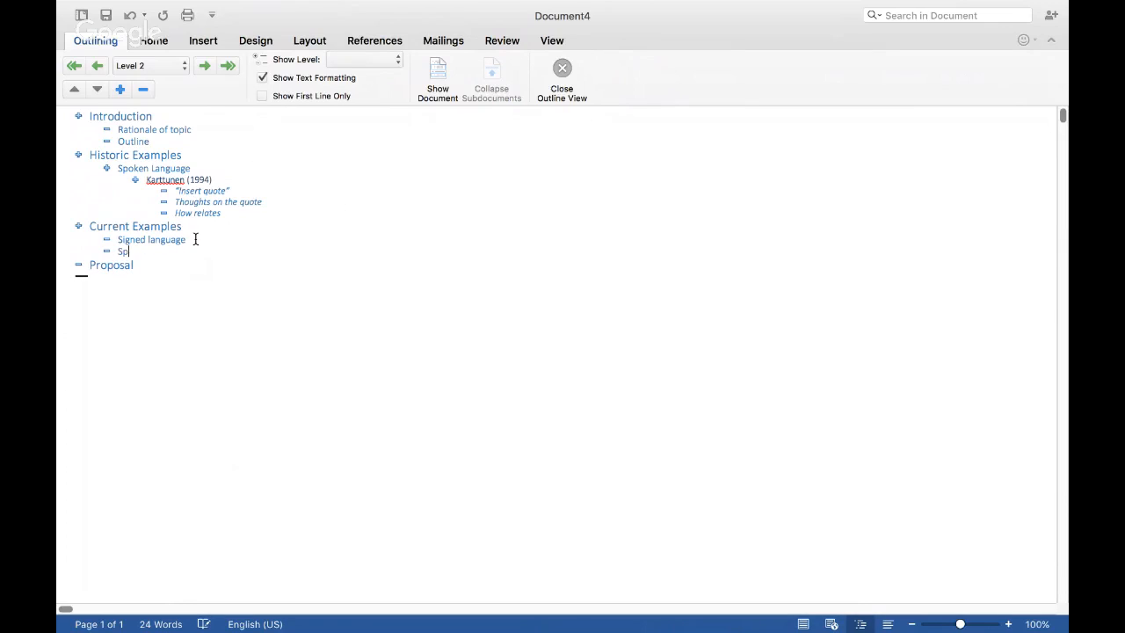
text(oken Language)
Step: Add the Level 2 subheading "Signed Language" at the end of the Historic Examples section
click(225, 213)
key(Return)
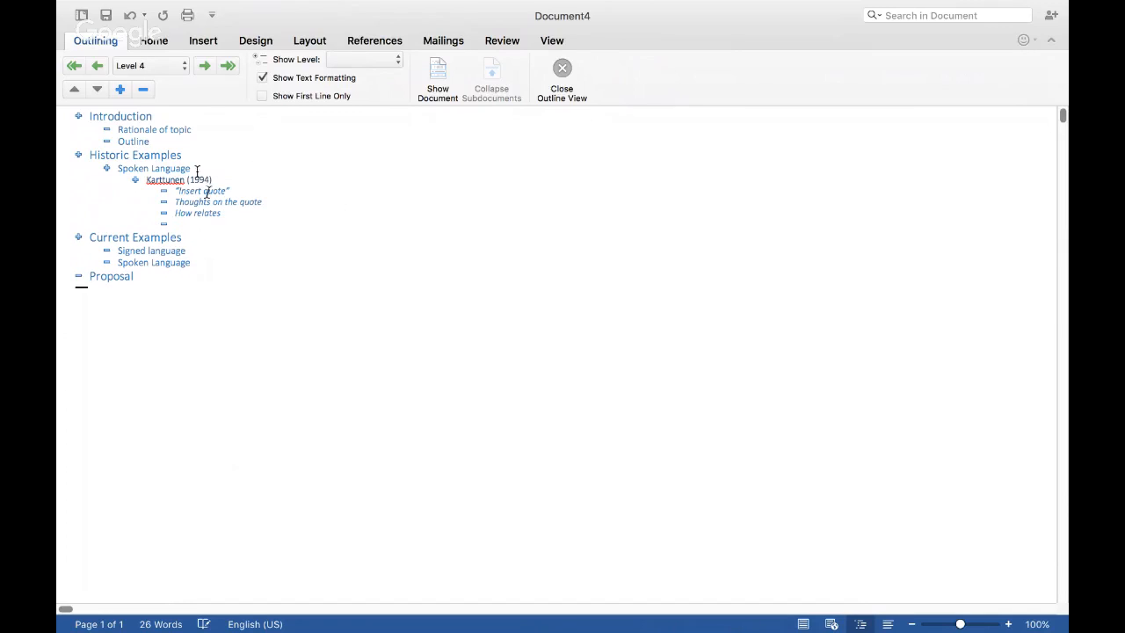
click(97, 66)
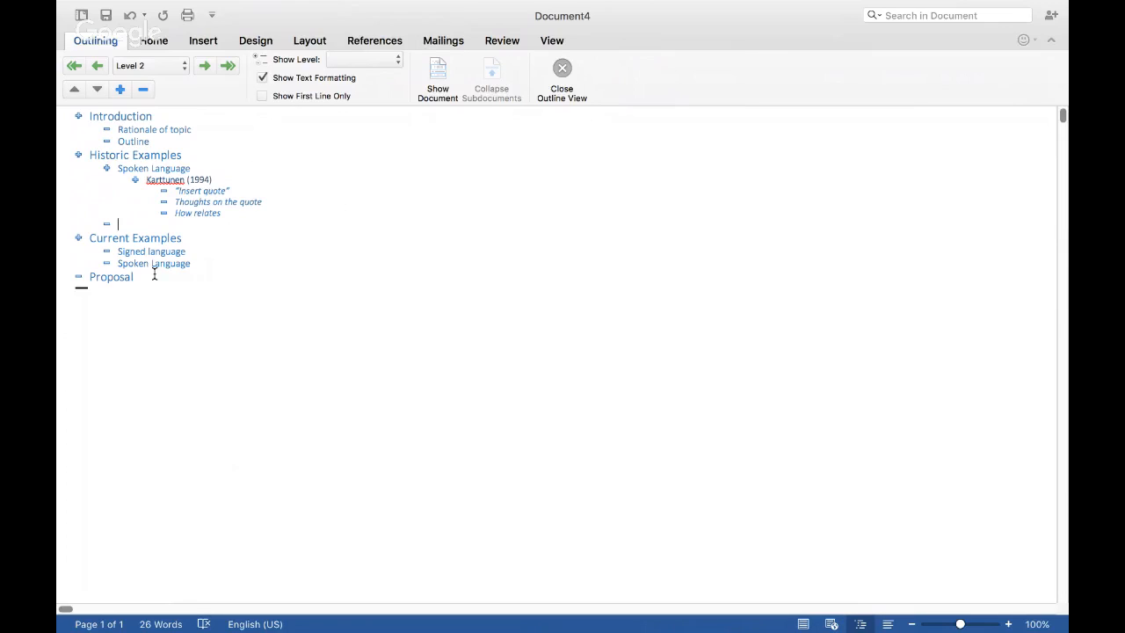
text(Signed Language)
Step: Move Spoken Language above Signed language under Current Examples and return it to its original place
click(106, 263)
drag(106, 264, 103, 250)
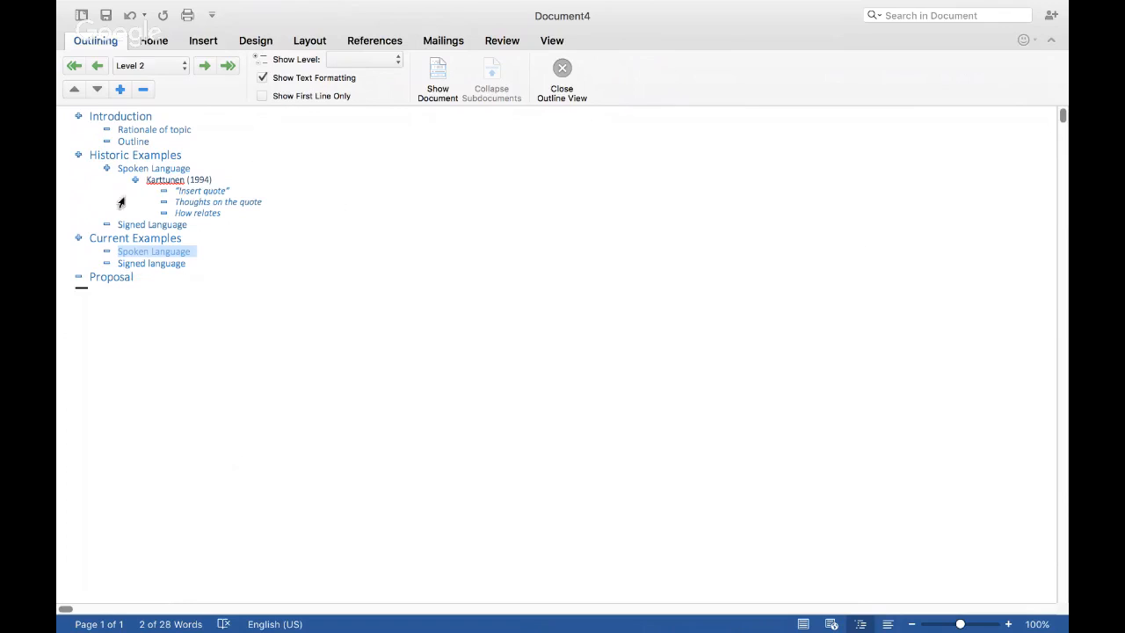
drag(105, 249, 106, 263)
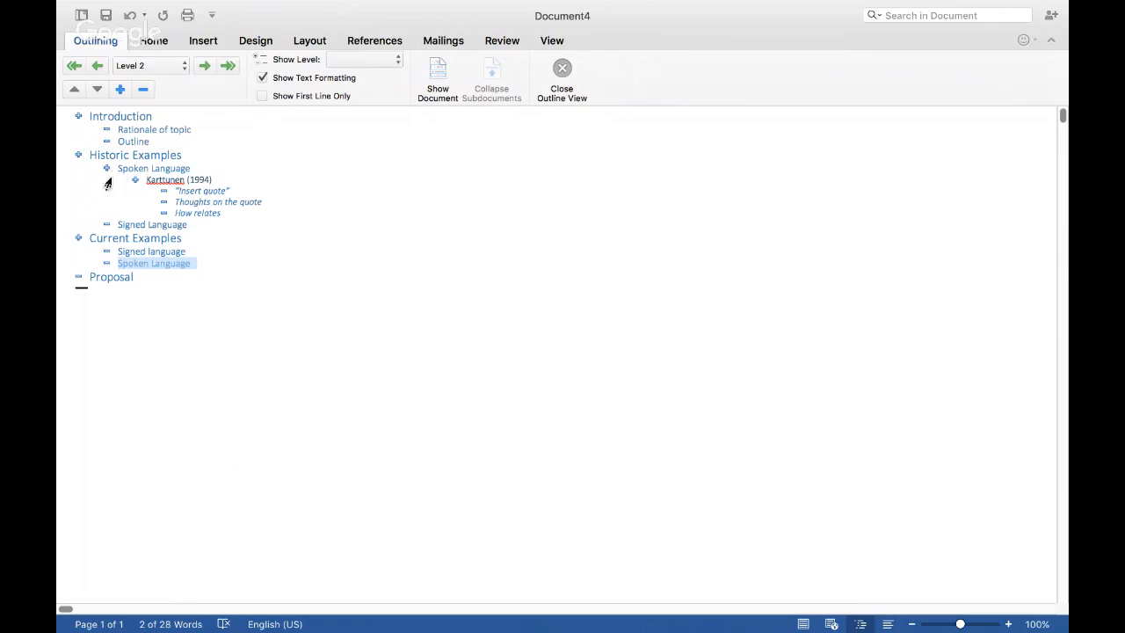
Step: Move the Spoken Language branch with its nested entries below Signed Language under Historic Examples
drag(105, 167, 102, 230)
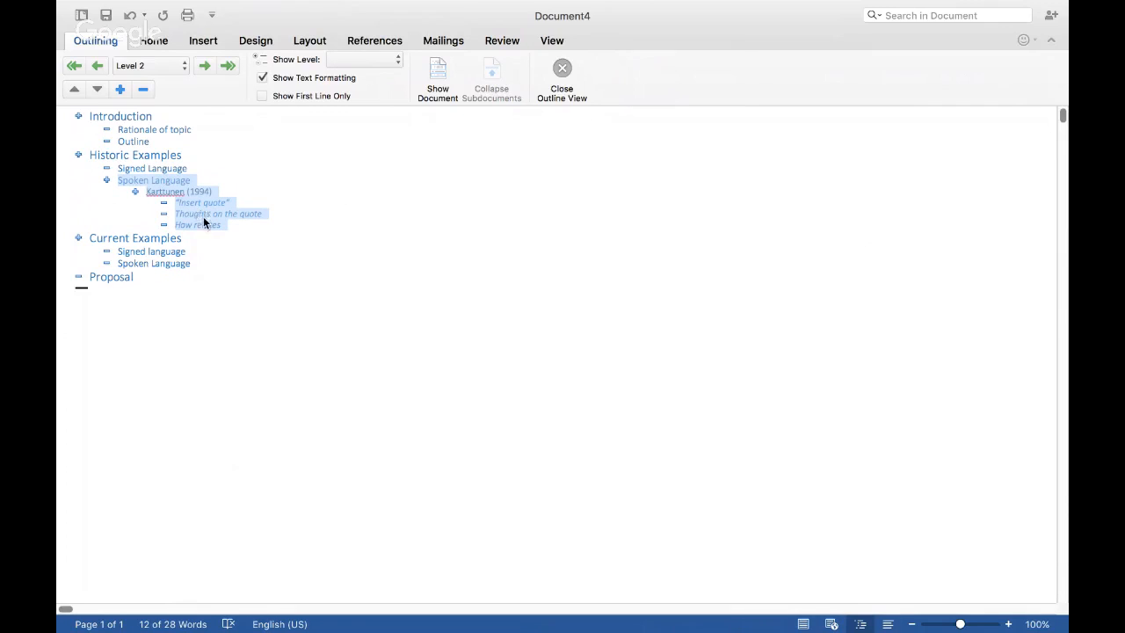
click(221, 261)
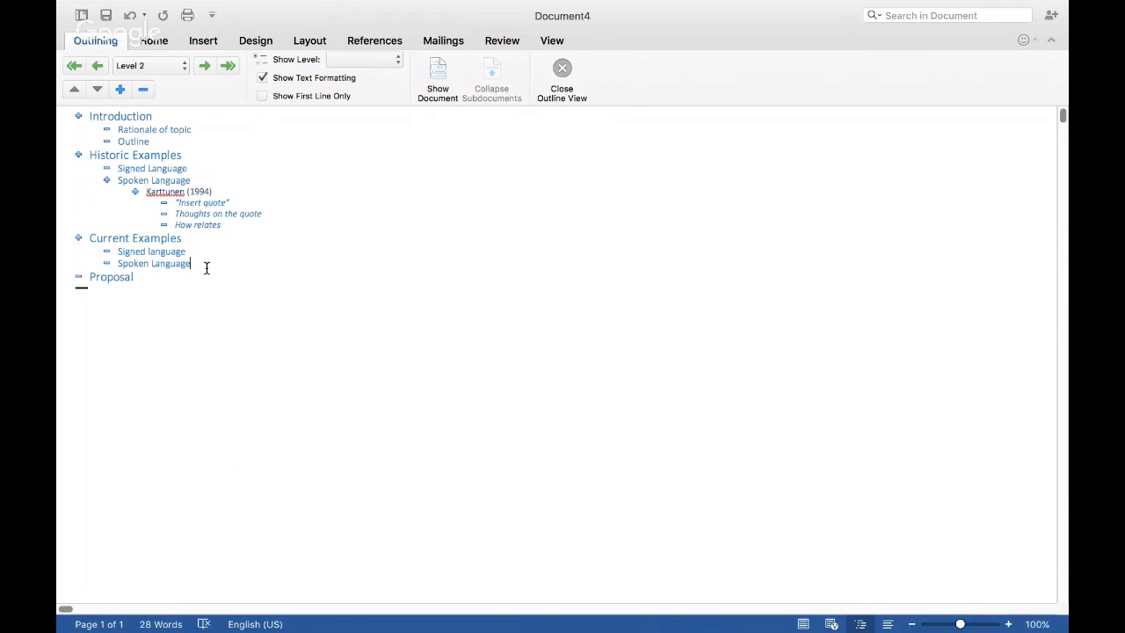
Step: Move the Proposal heading up between Rationale of topic and Outline
click(78, 277)
drag(77, 277, 77, 143)
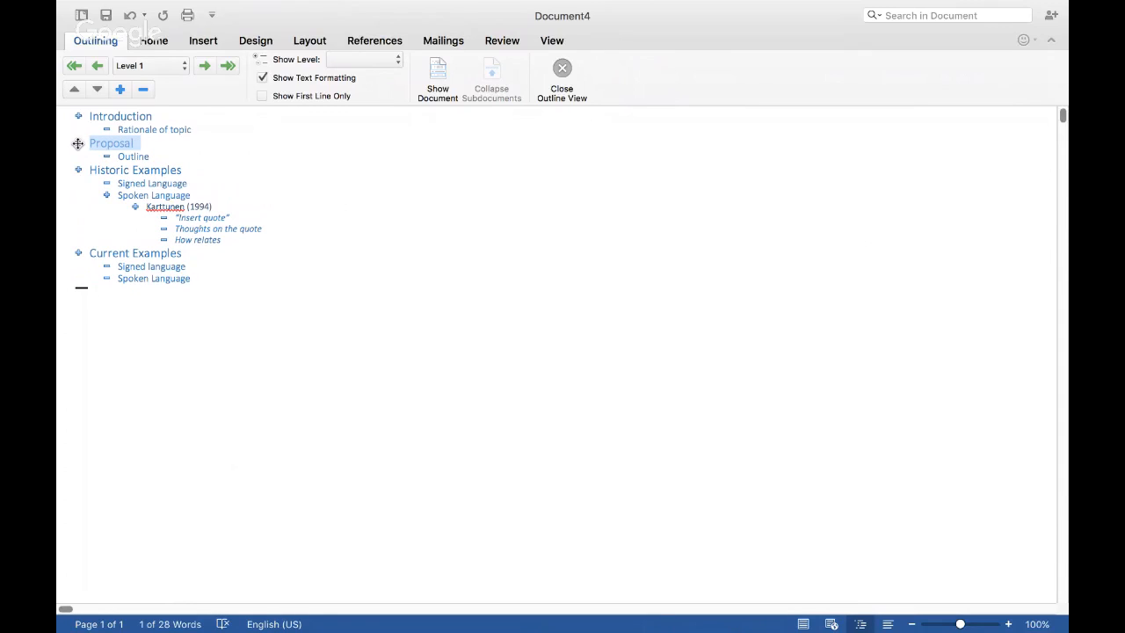
click(78, 143)
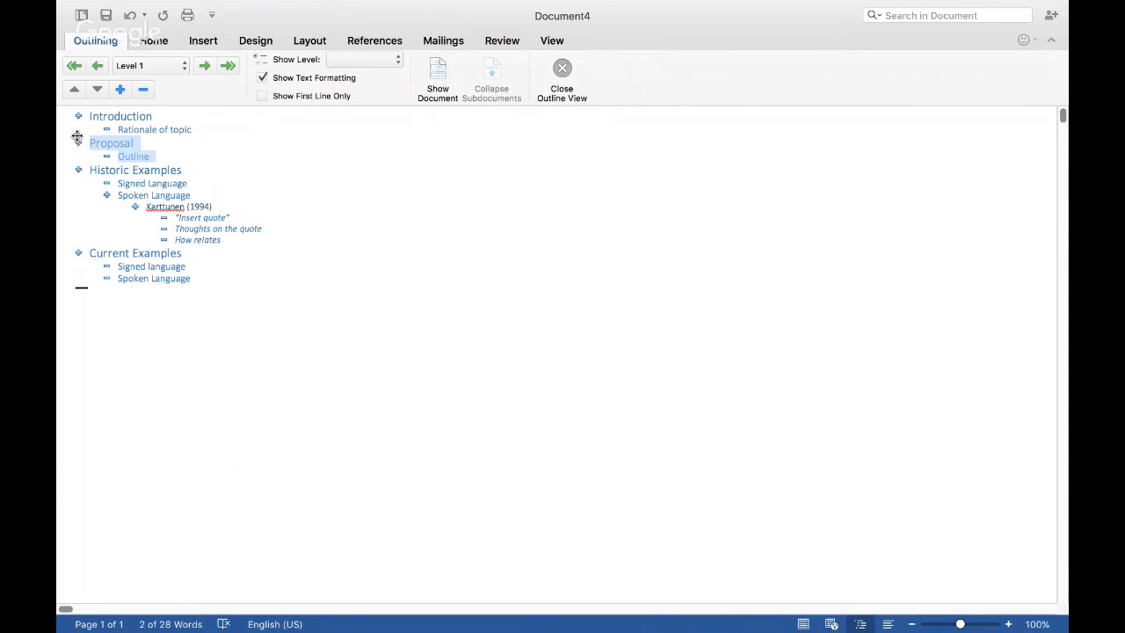
Step: Reposition Proposal directly below the Historic Examples heading, leaving Outline under Introduction
click(84, 141)
drag(77, 140, 108, 134)
click(106, 171)
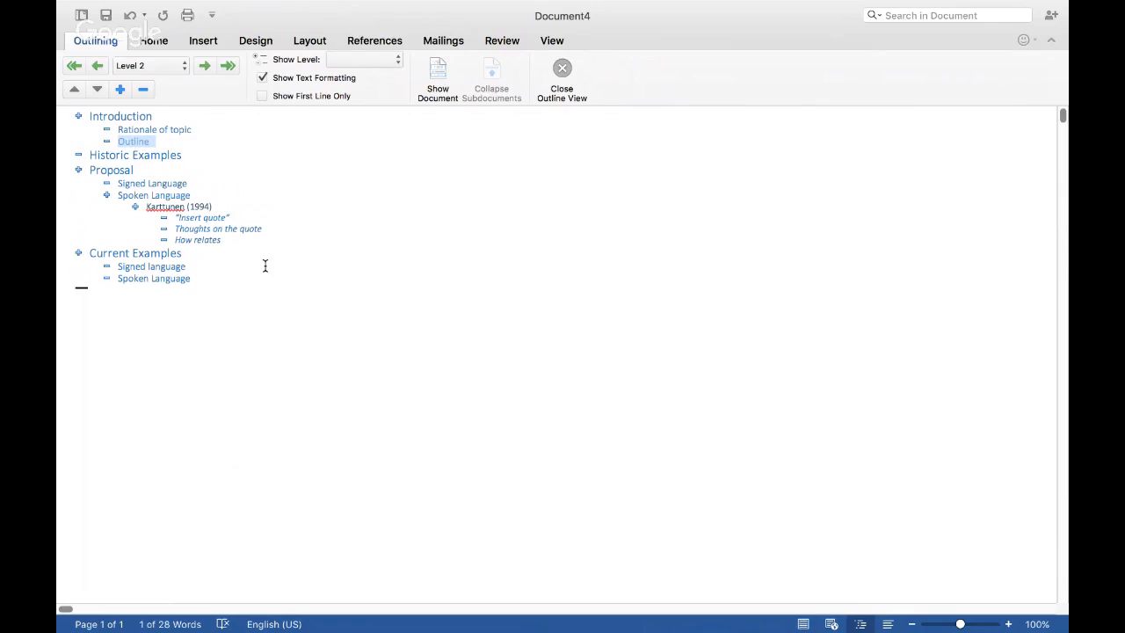
Step: Restore the original outline order with Proposal as the last heading
drag(78, 169, 81, 283)
click(78, 181)
click(76, 157)
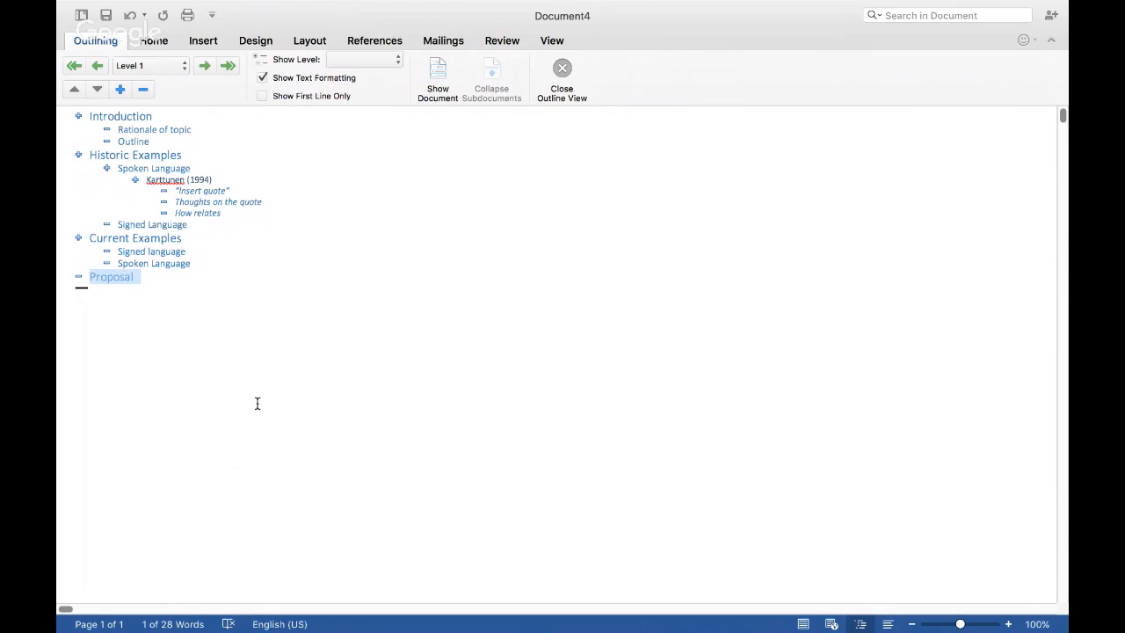
Step: Switch to the action research and ethnography paper and select the "Action Research and Ethnography Relationship" section with its paragraphs
key(ctrl+Left)
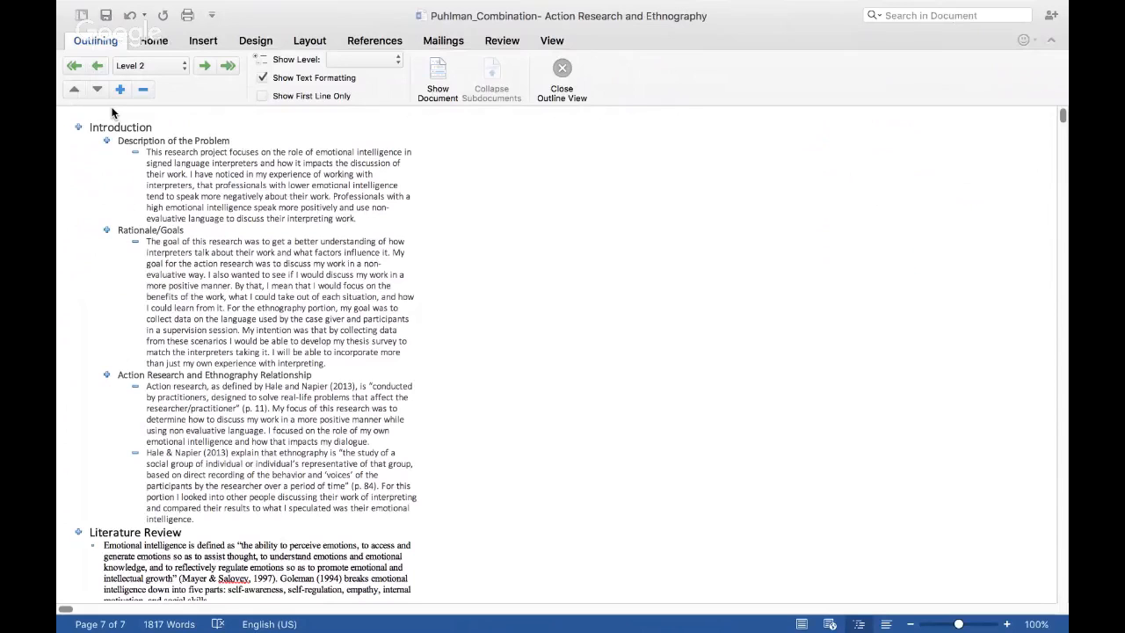
mouse_move(107, 374)
mouse_down()
mouse_move(103, 217)
mouse_move(87, 382)
mouse_up()
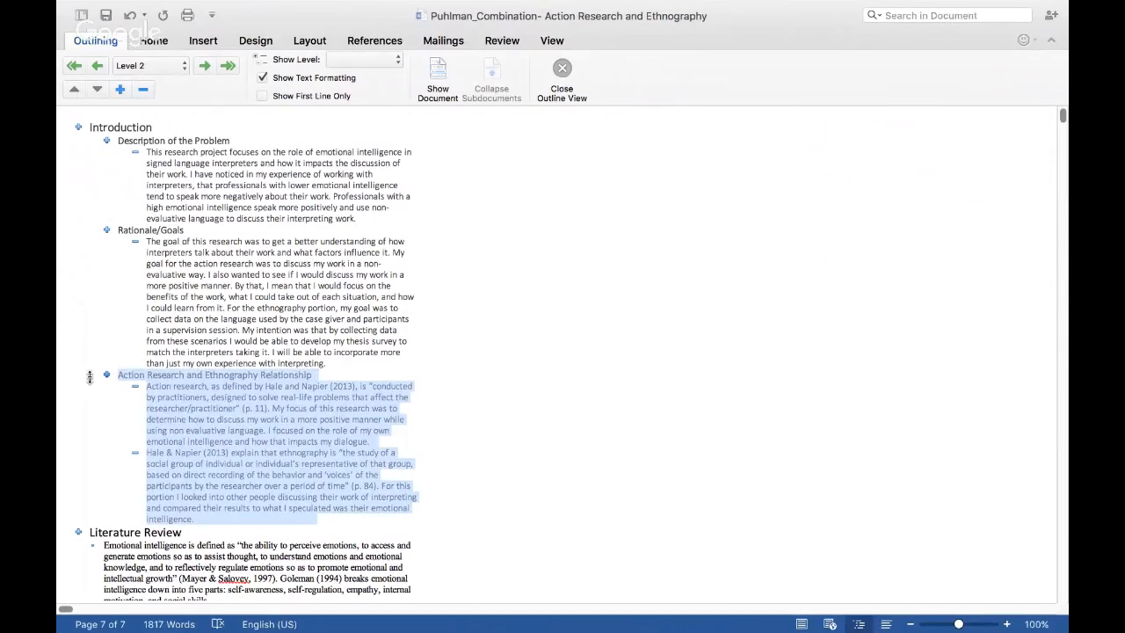
click(180, 416)
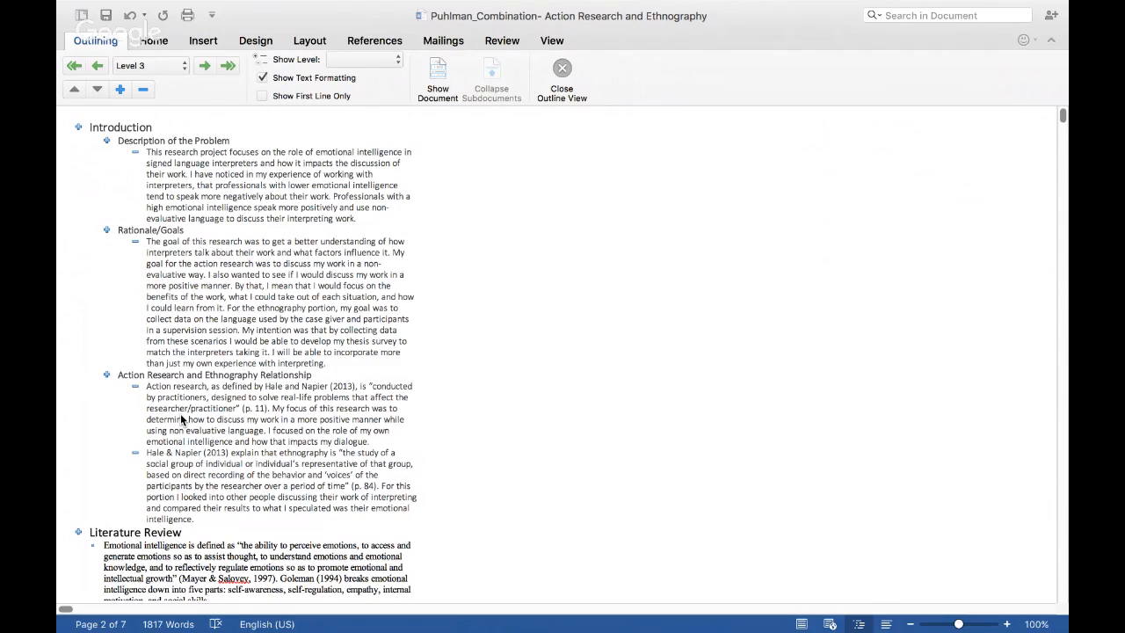
drag(106, 375, 132, 524)
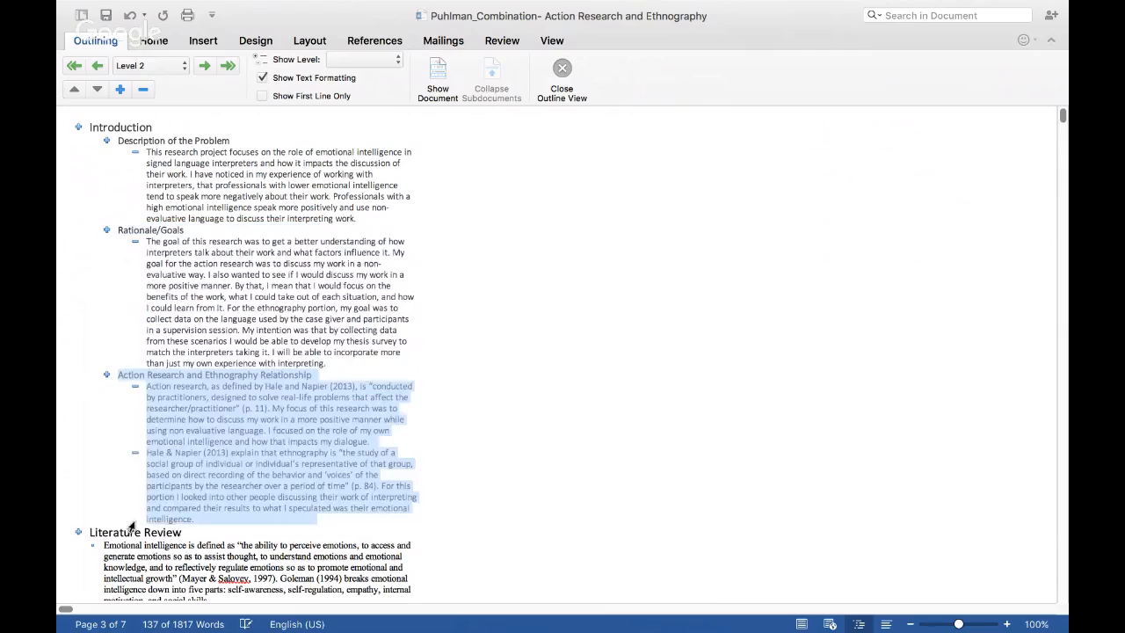
click(290, 507)
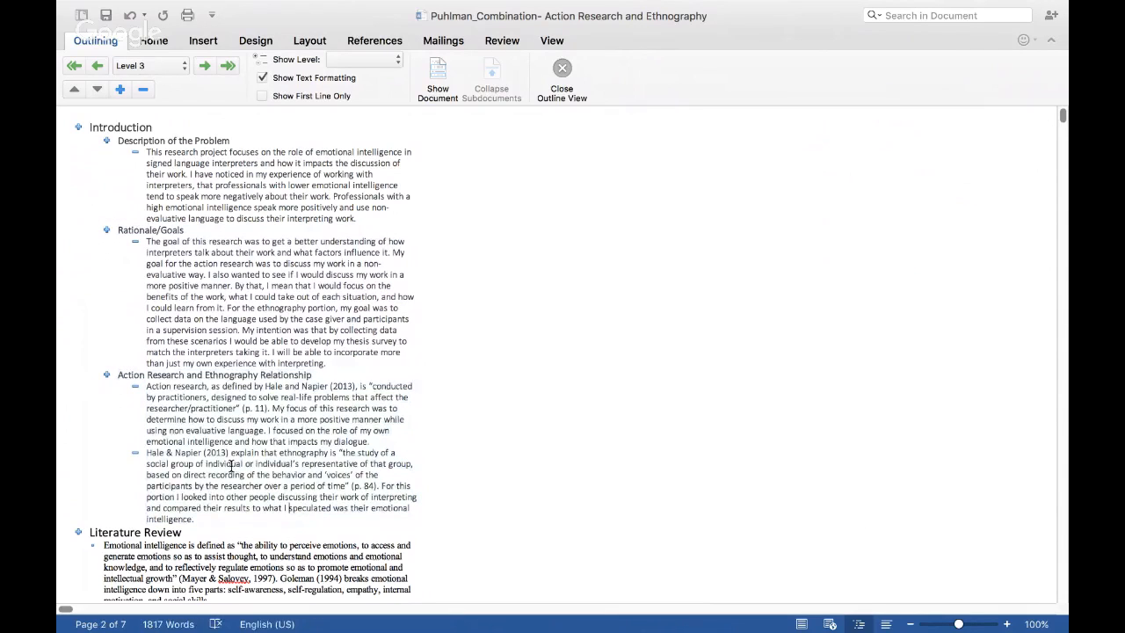
Step: Collapse the Rationale/Goals and Action Research and Ethnography Relationship sections to their headings
click(105, 230)
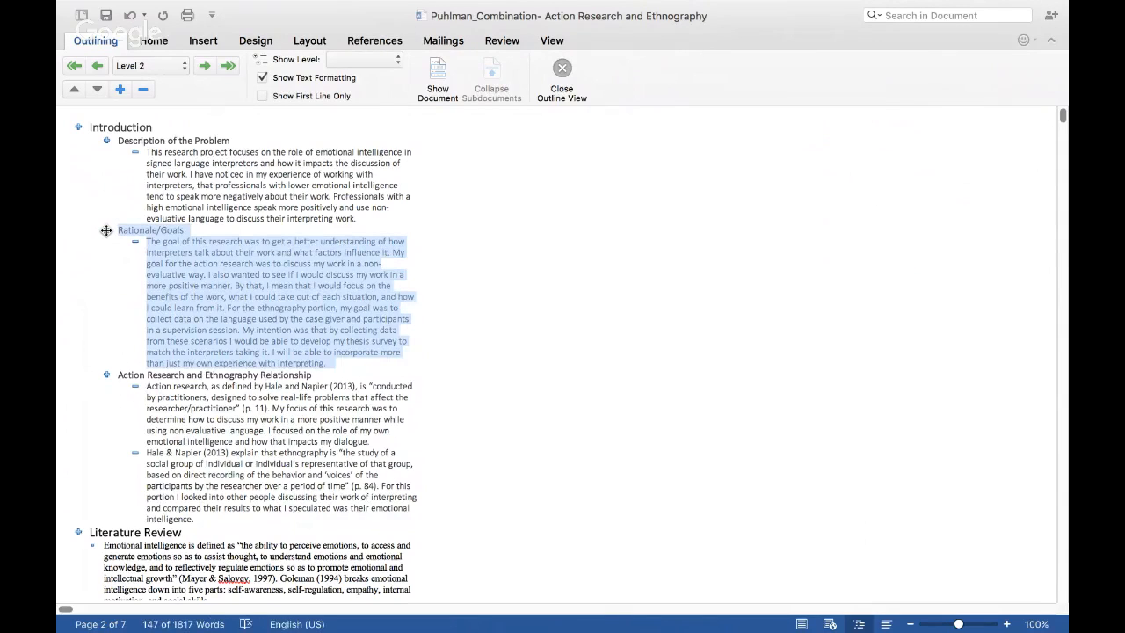
double_click(105, 230)
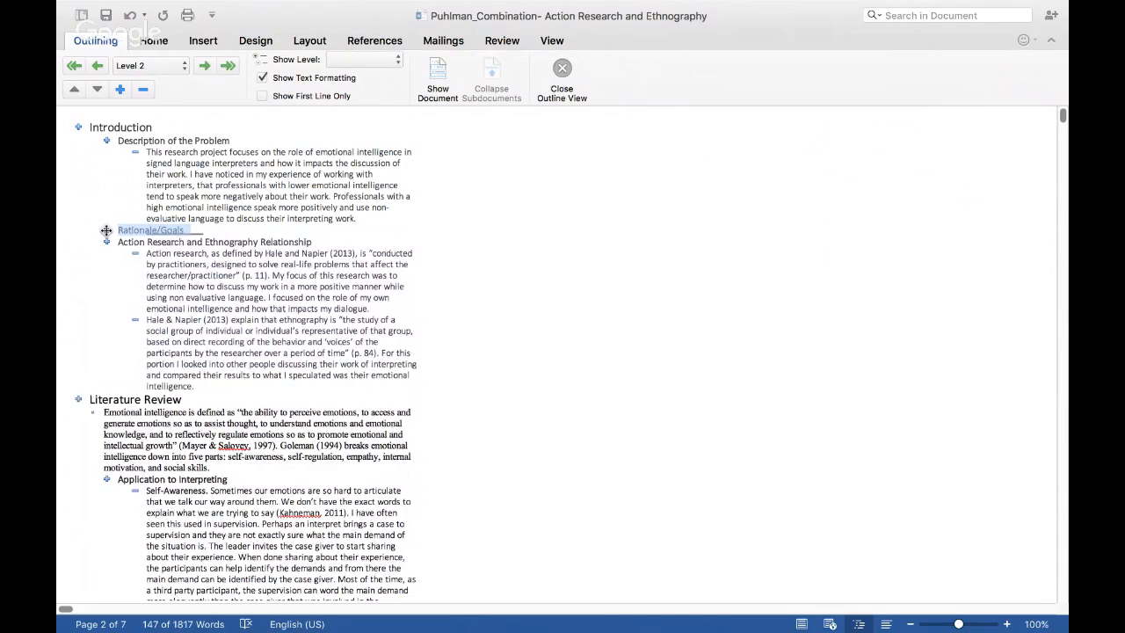
double_click(105, 241)
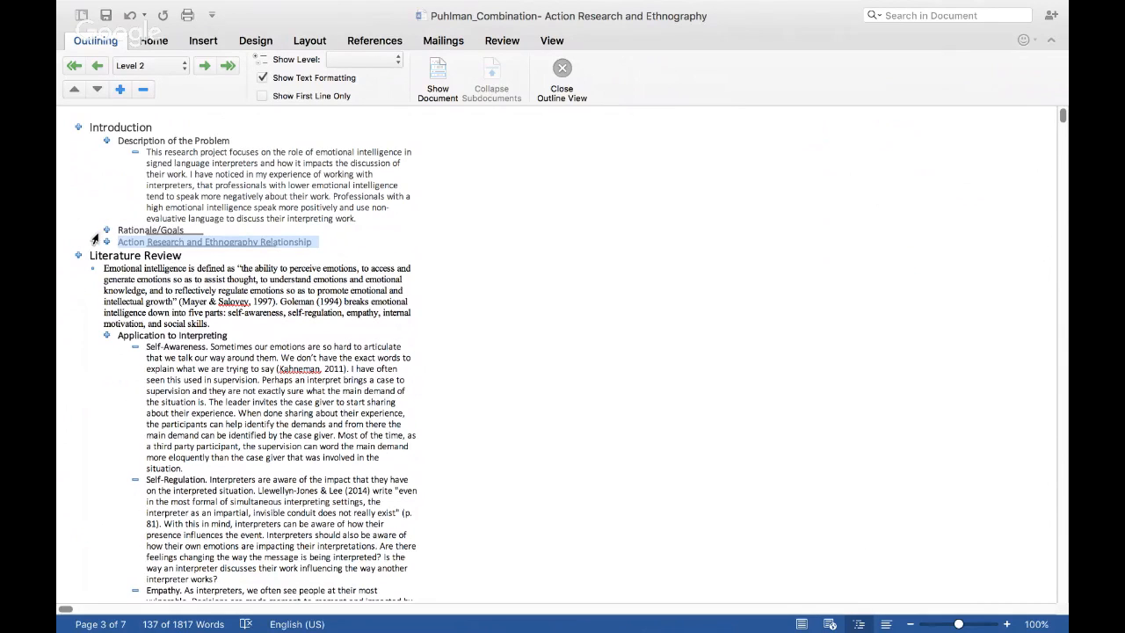
Step: Look through the outline from Literature Review and Method/Action Plan to the Results and Discussion paragraphs
scroll(221, 423, down, 3)
scroll(221, 423, right, 1)
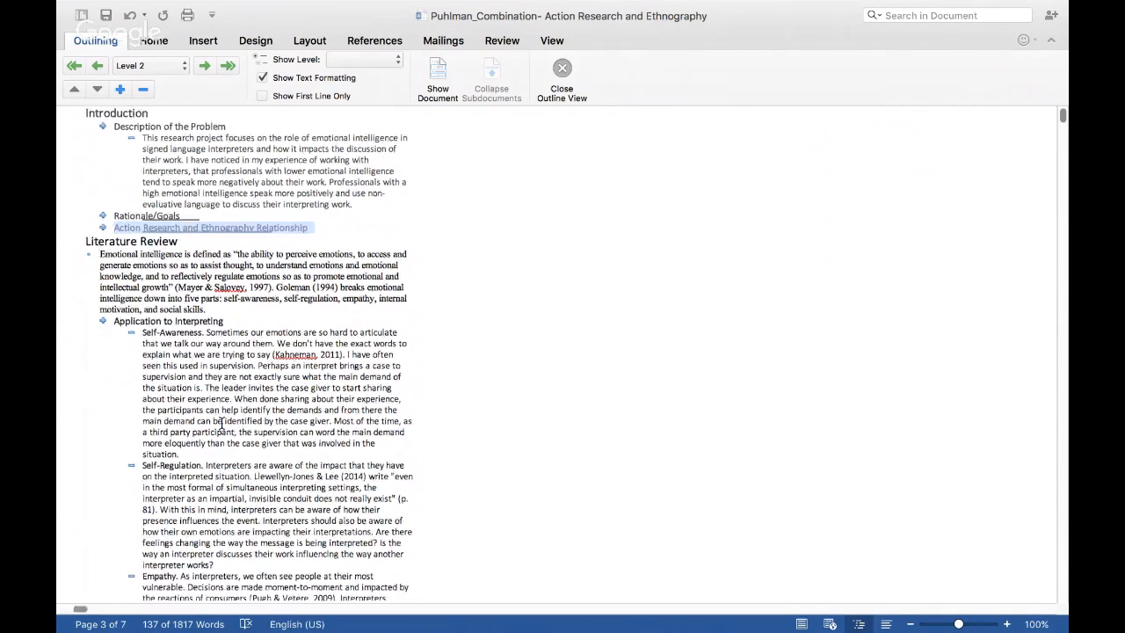
scroll(221, 423, down, 5)
scroll(222, 422, left, 1)
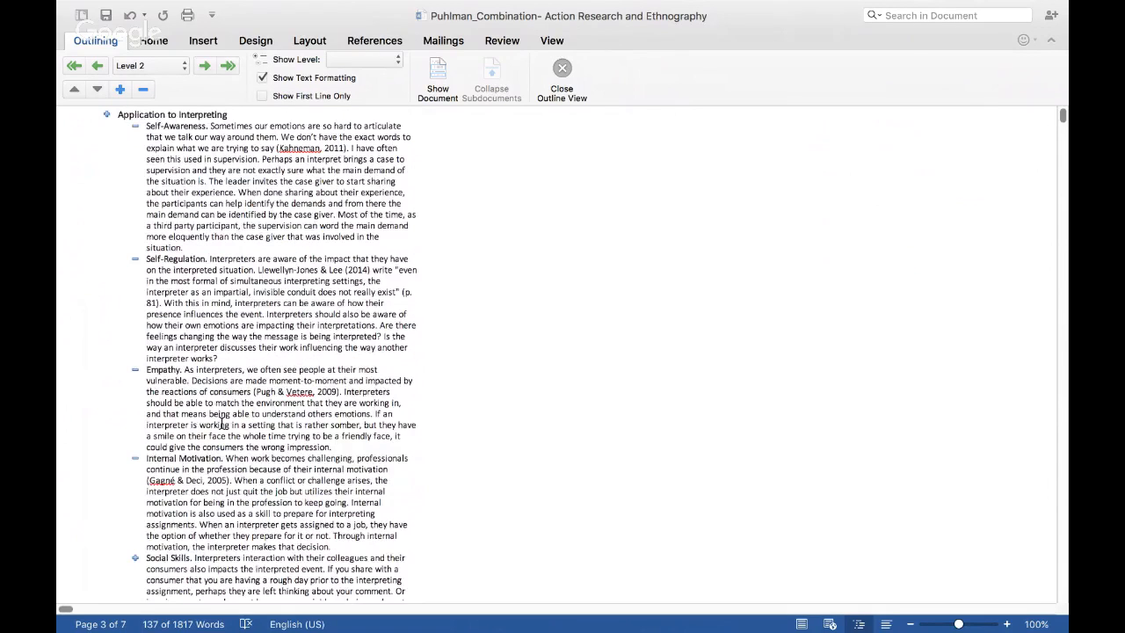
scroll(221, 423, down, 5)
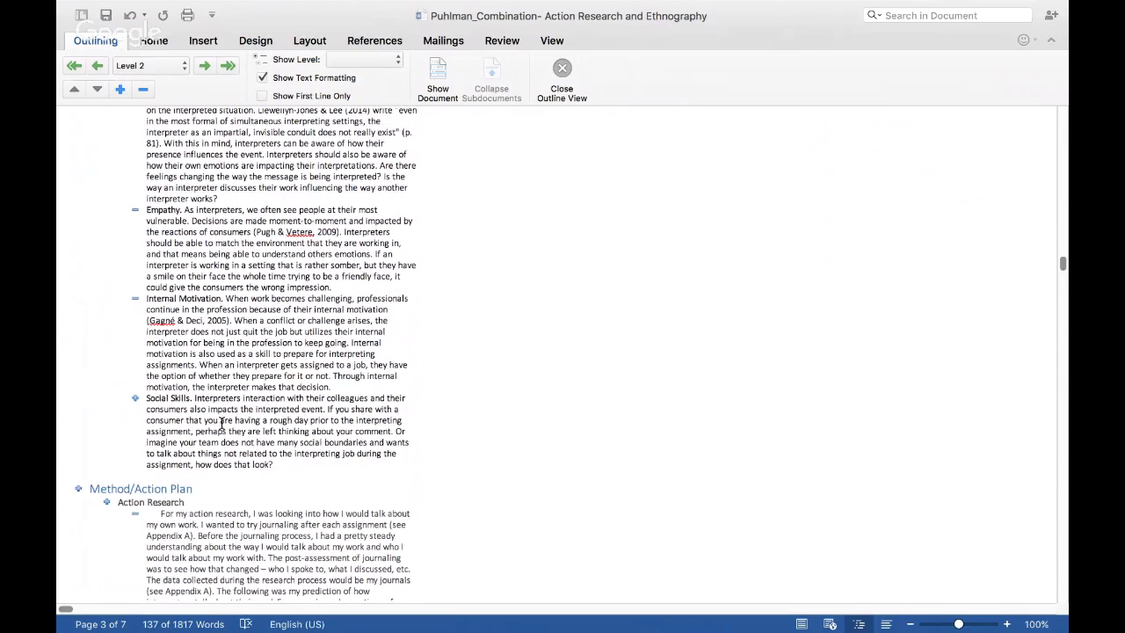
scroll(221, 423, down, 12)
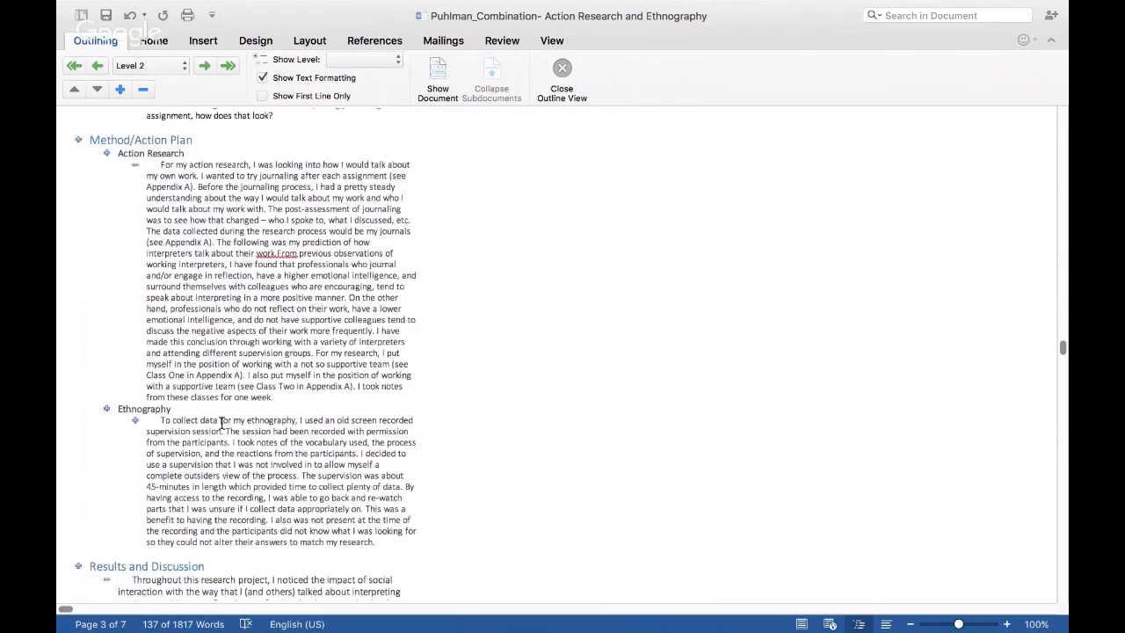
scroll(222, 423, down, 16)
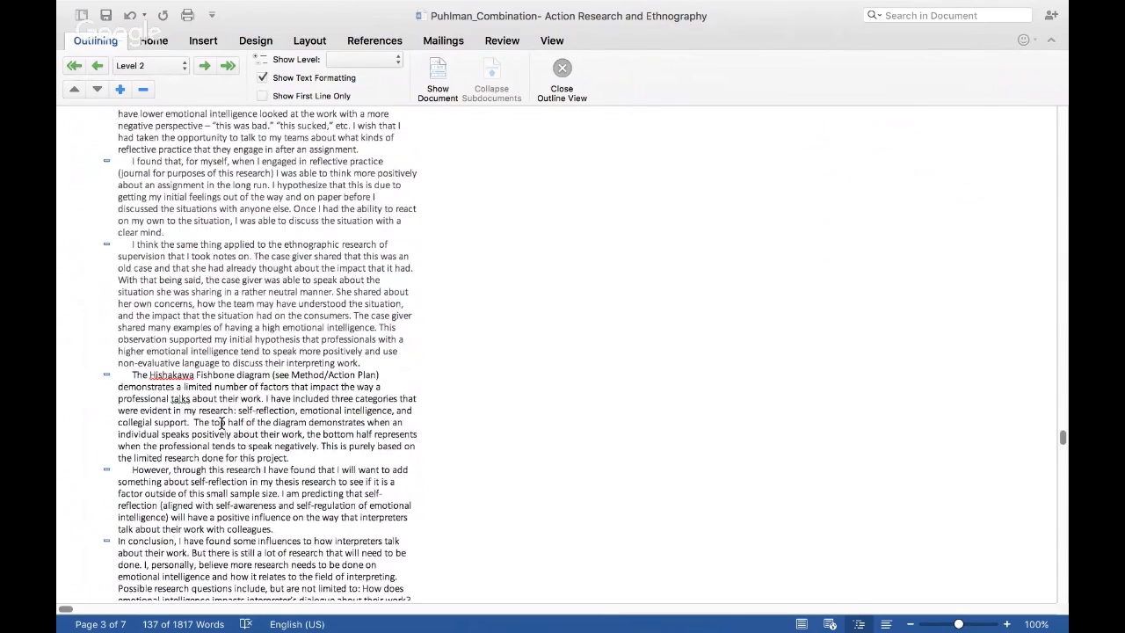
scroll(221, 424, up, 6)
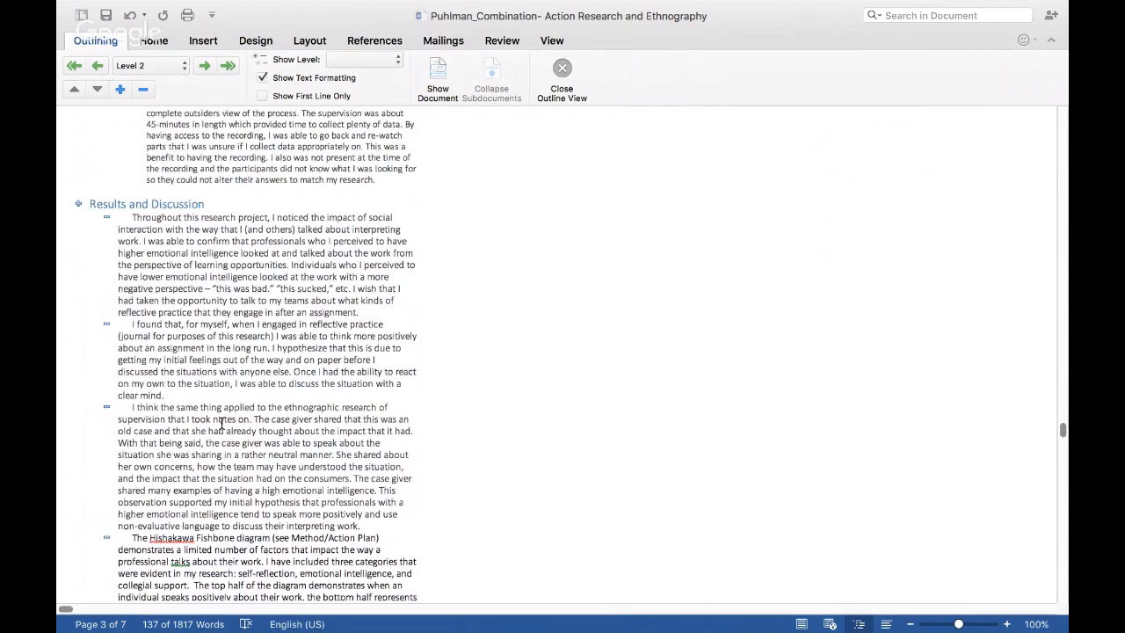
Step: Try moving the first Results and Discussion paragraph below the second one and return it to the start of the section
click(104, 326)
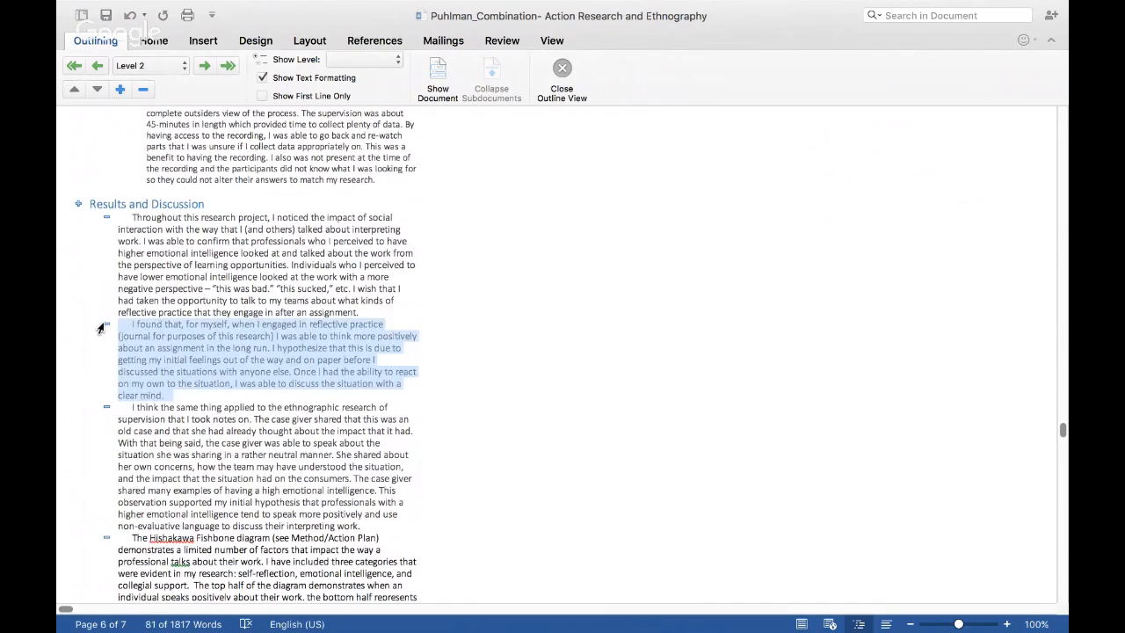
scroll(103, 323, up, 2)
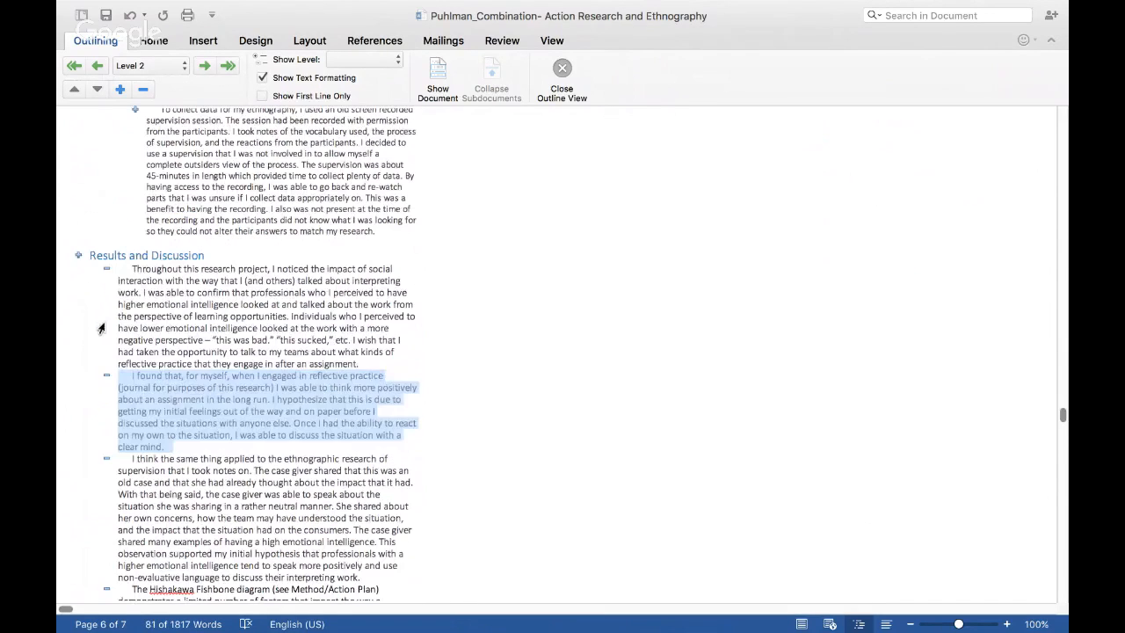
click(106, 269)
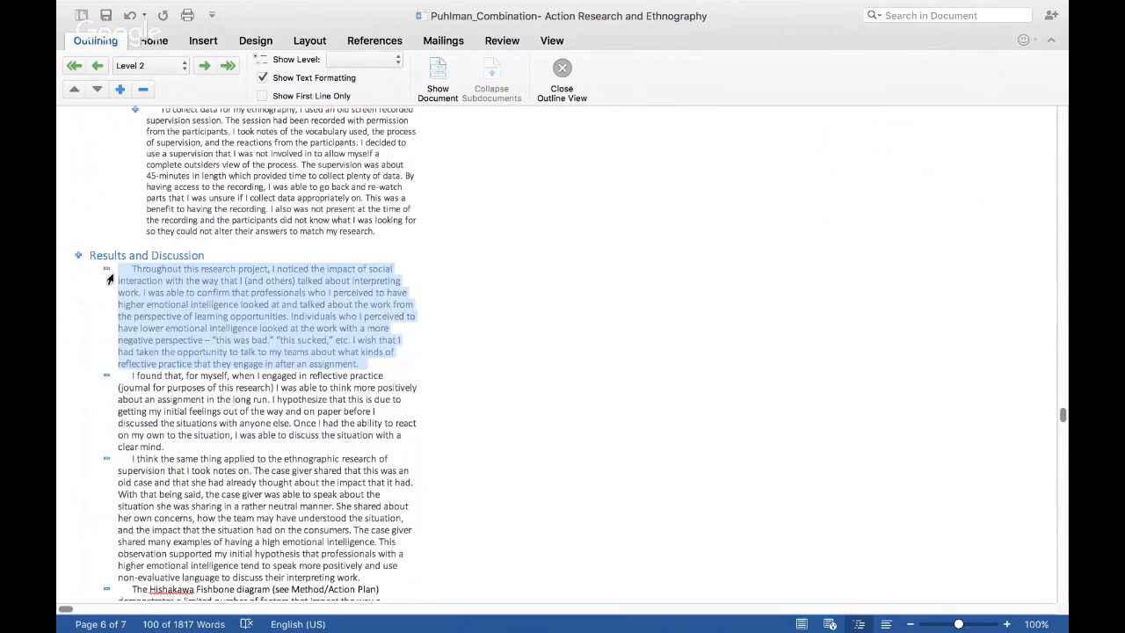
drag(106, 269, 96, 466)
drag(105, 357, 101, 274)
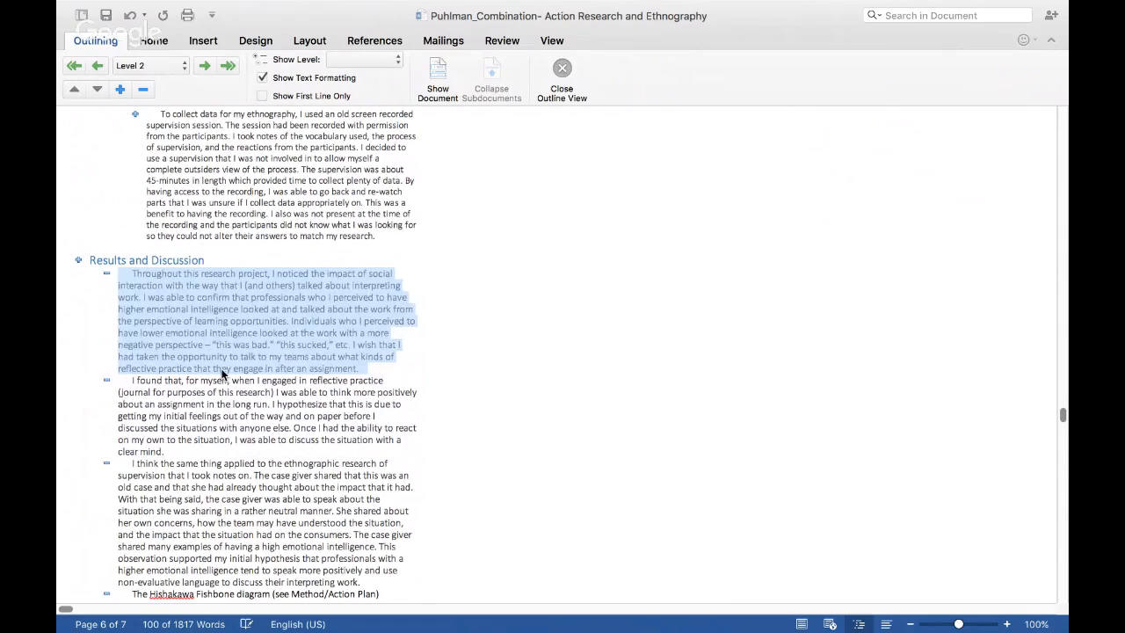
Step: Close Outline view and check how the Introduction's subsections appear in the normal page layout
scroll(223, 375, up, 20)
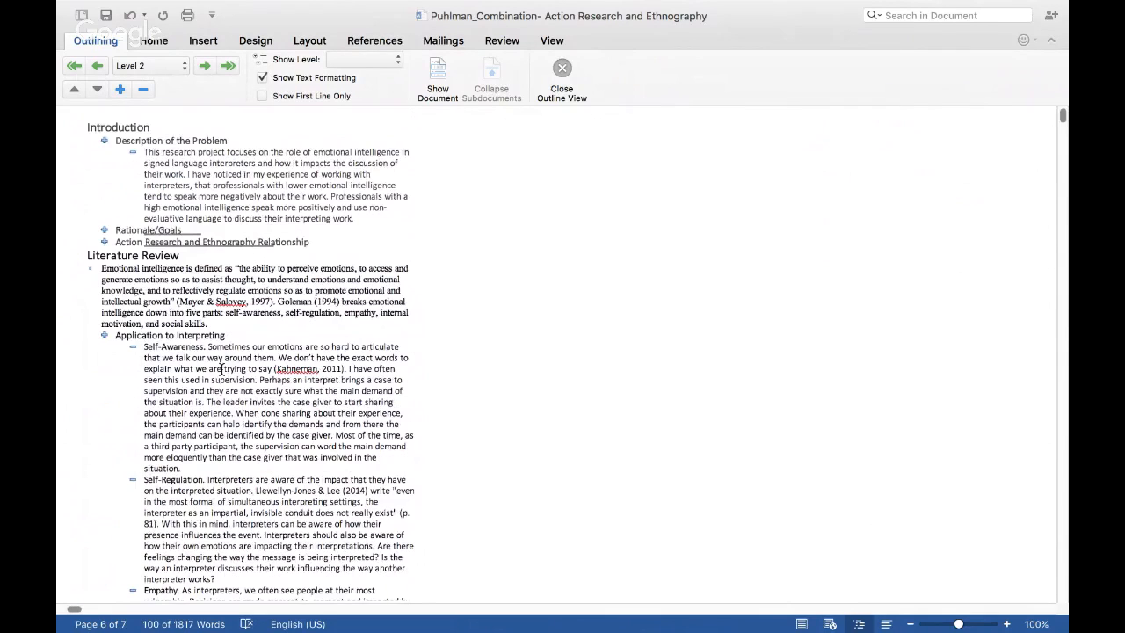
scroll(220, 370, right, 1)
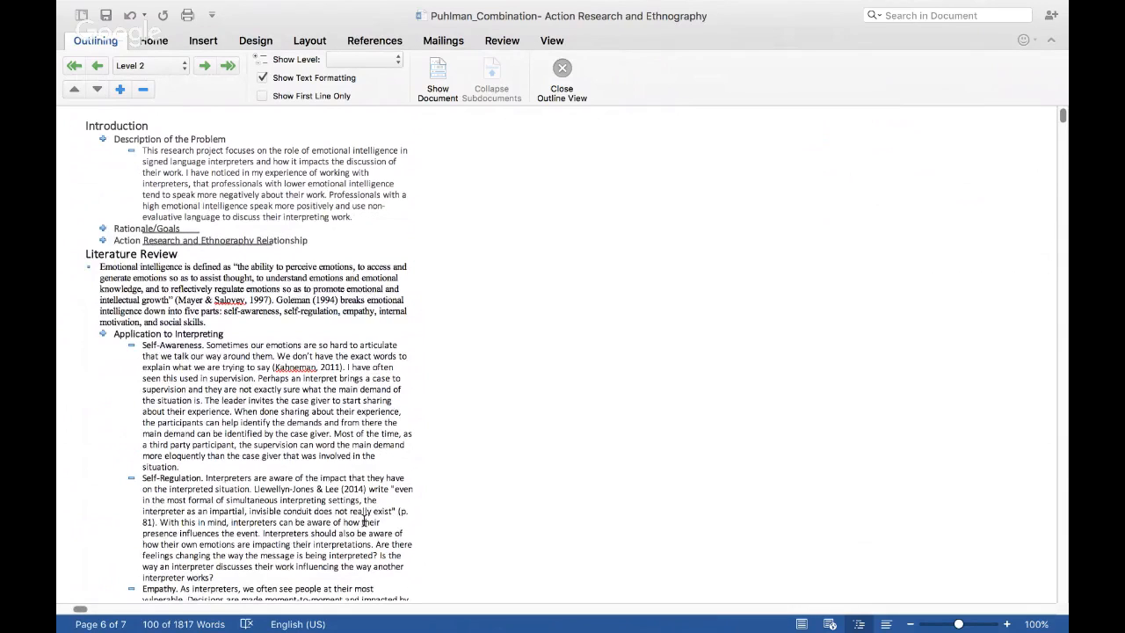
mouse_move(678, 4)
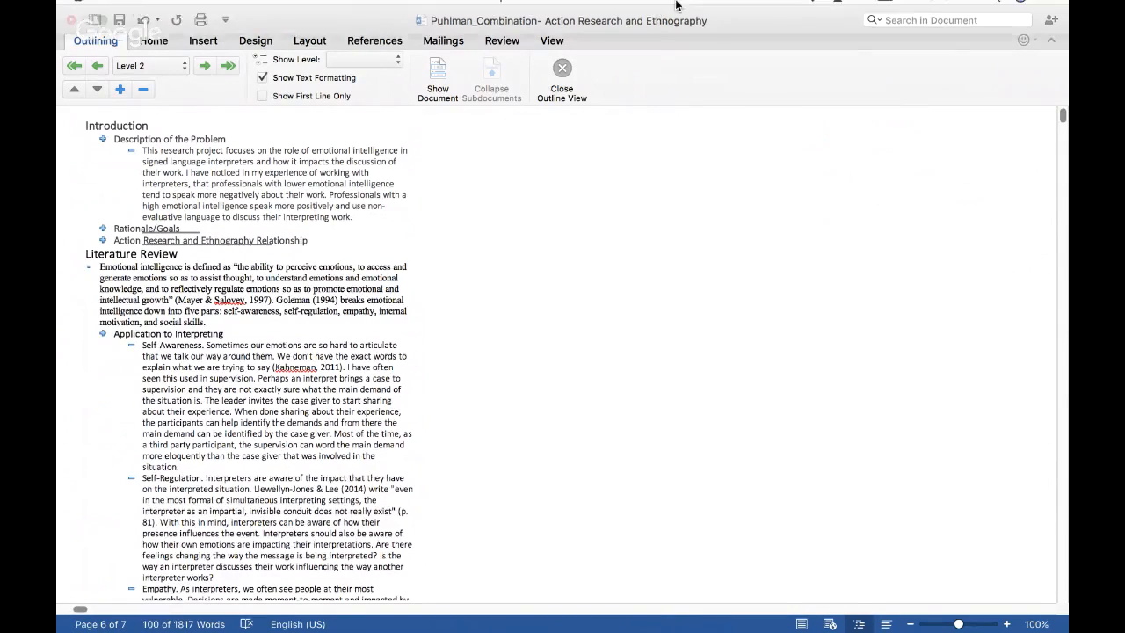
click(562, 75)
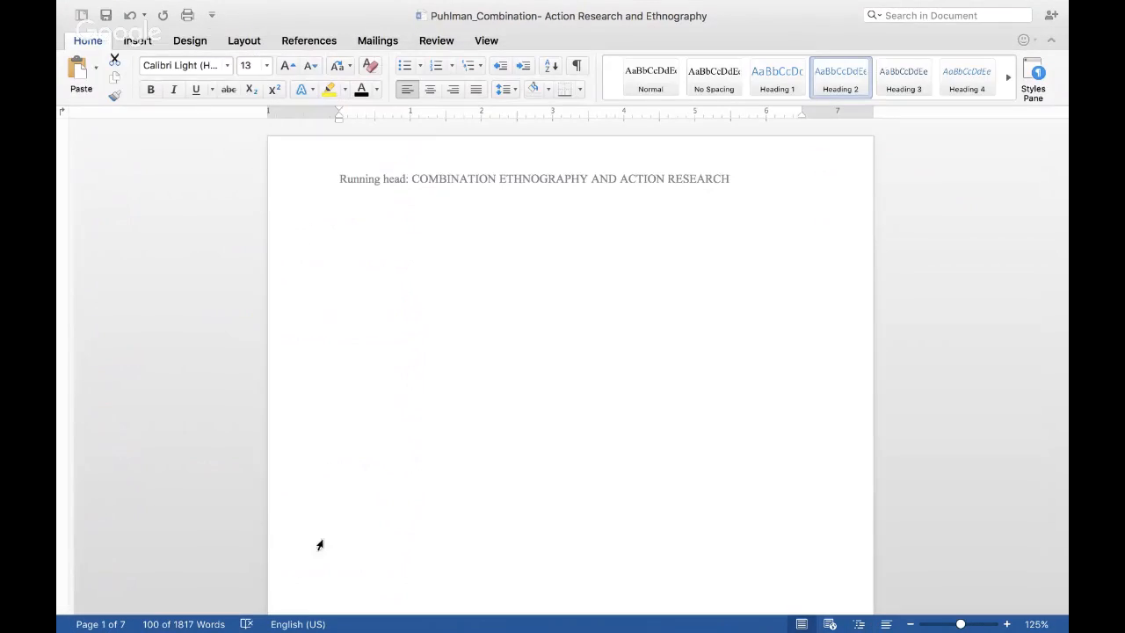
scroll(319, 545, down, 10)
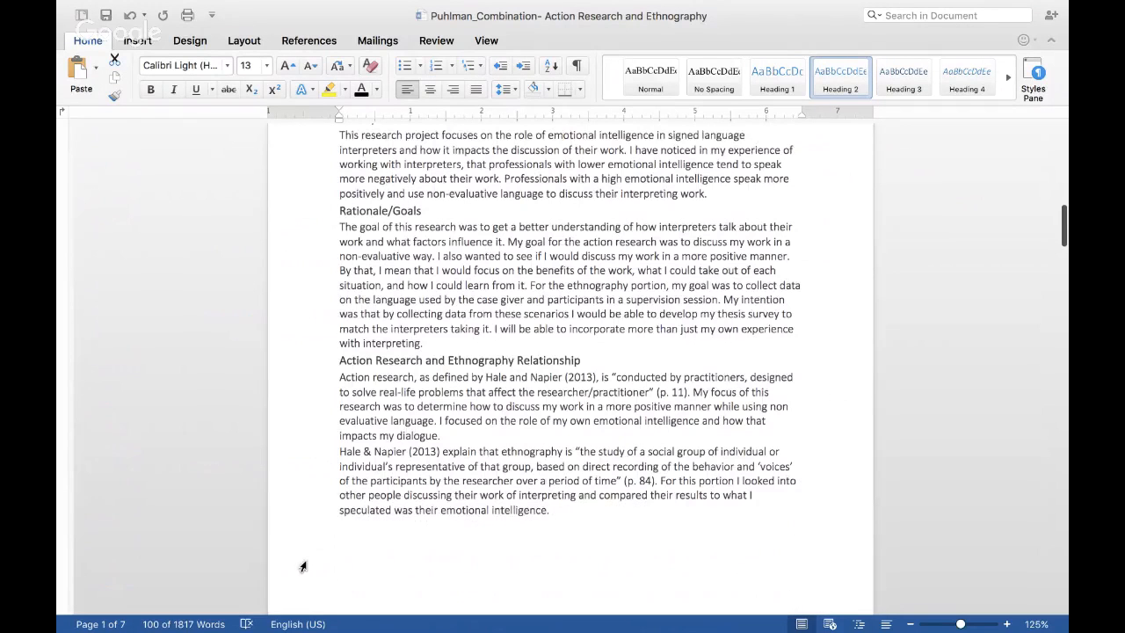
Step: Return to Outline view and collapse the whole Literature Review section to its heading
click(486, 40)
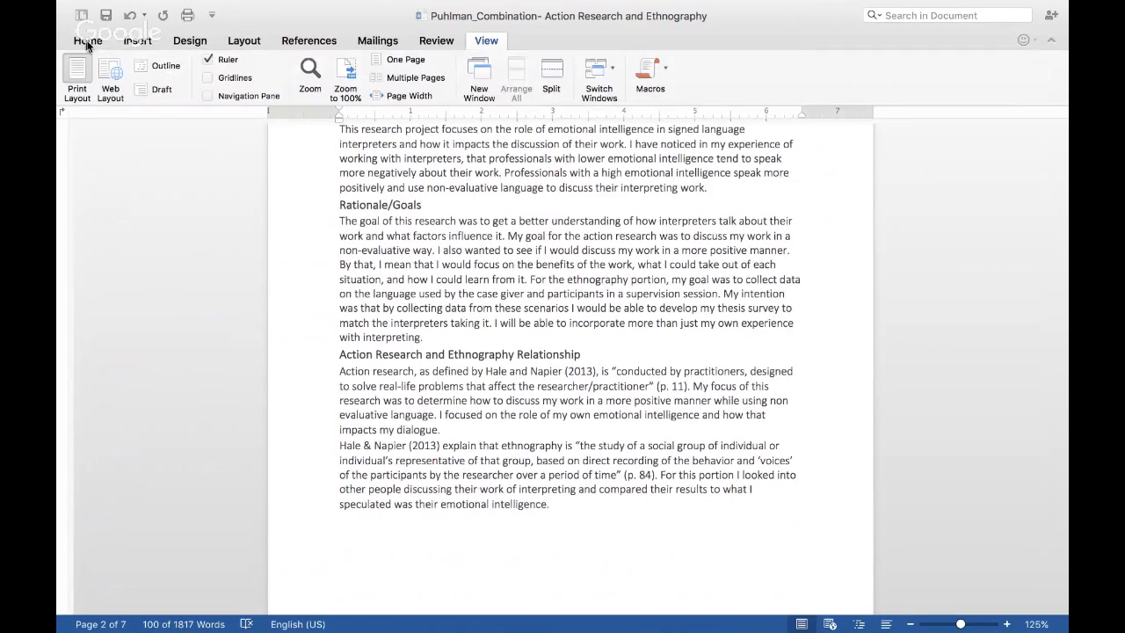
click(161, 66)
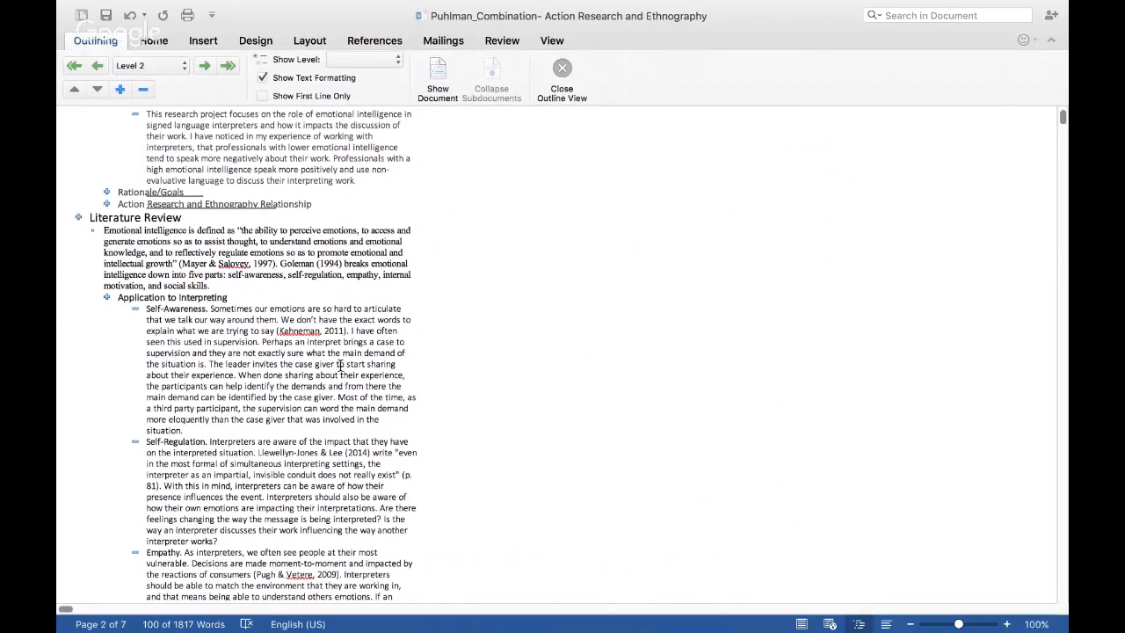
double_click(78, 218)
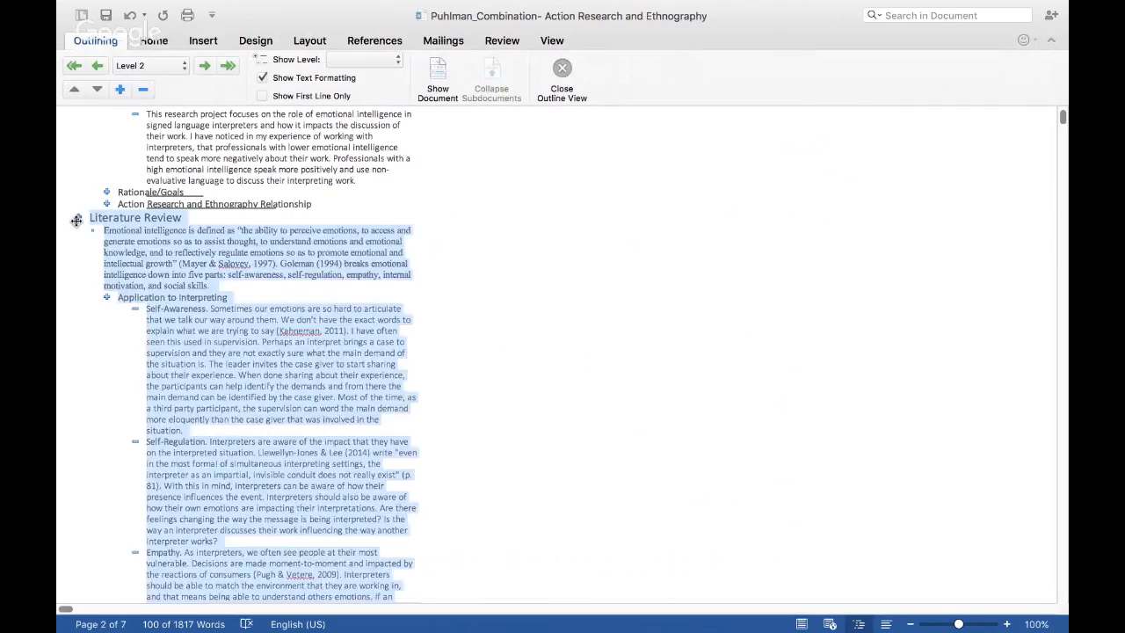
scroll(140, 297, up, 2)
scroll(140, 296, right, 2)
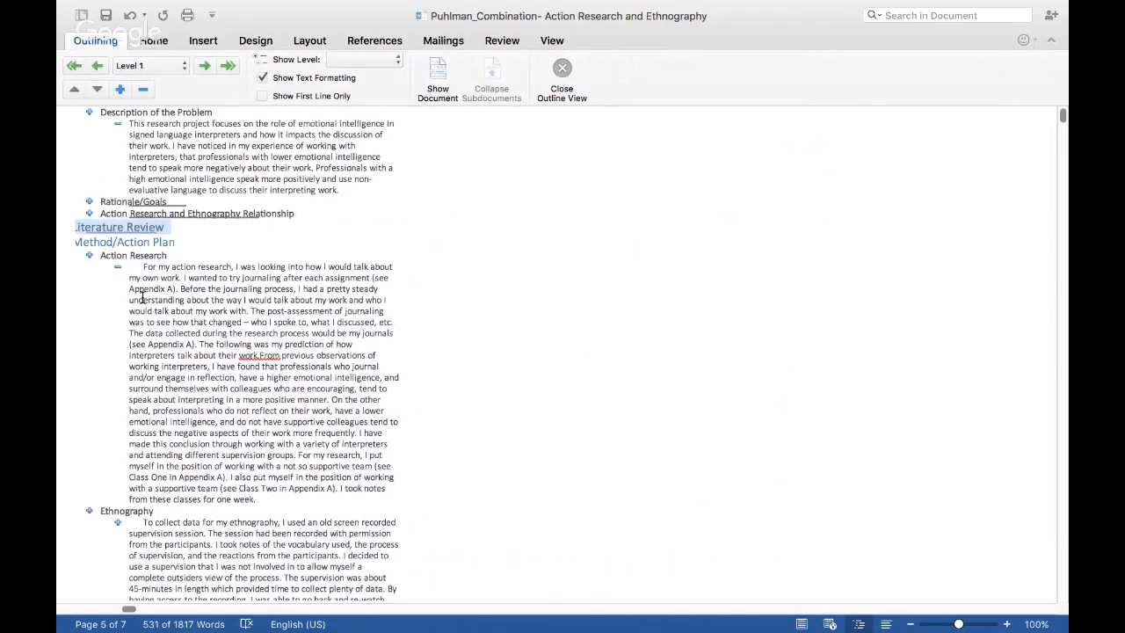
scroll(140, 297, down, 1)
scroll(141, 297, left, 2)
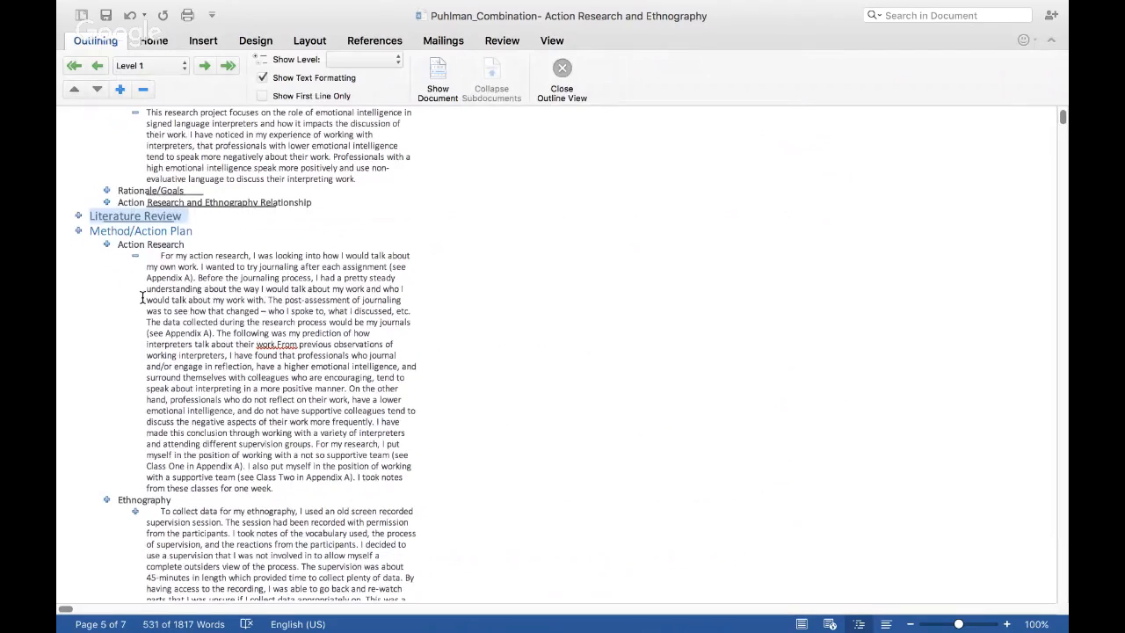